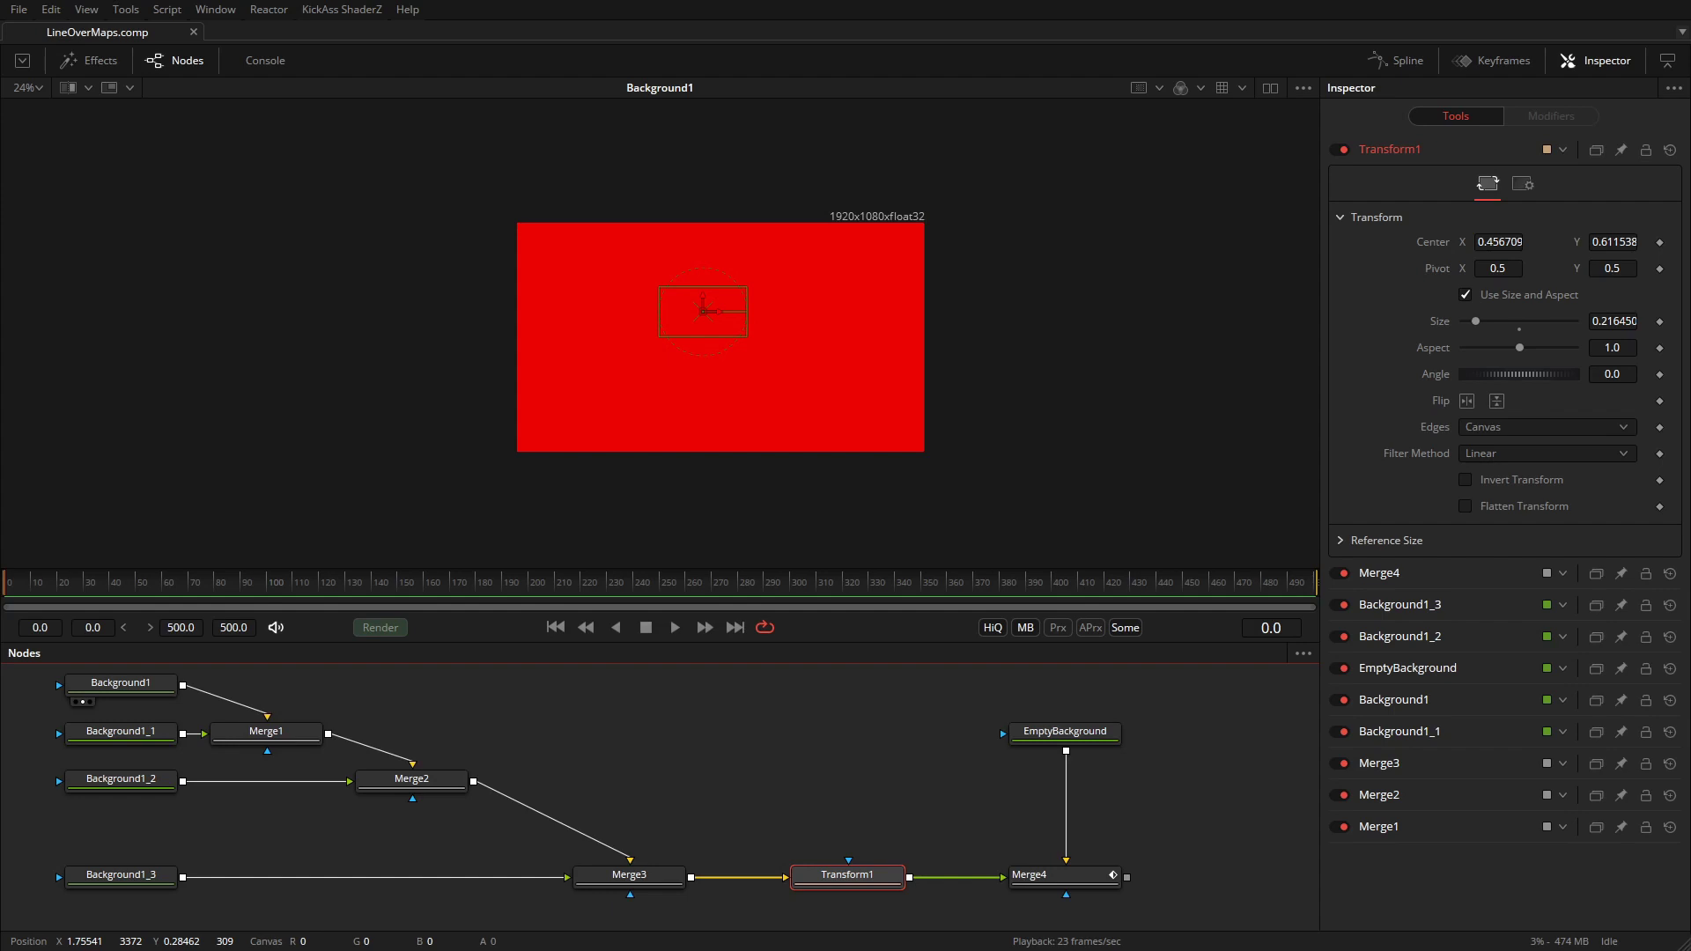
- View the outputs of Background1_1, Background1_2, Background1_3, Merge3 and Transform1 one after another
{"action": "key", "text": "ctrl+h"}
{"action": "left_click_drag", "start_coordinate": [141, 733], "coordinate": [452, 410]}
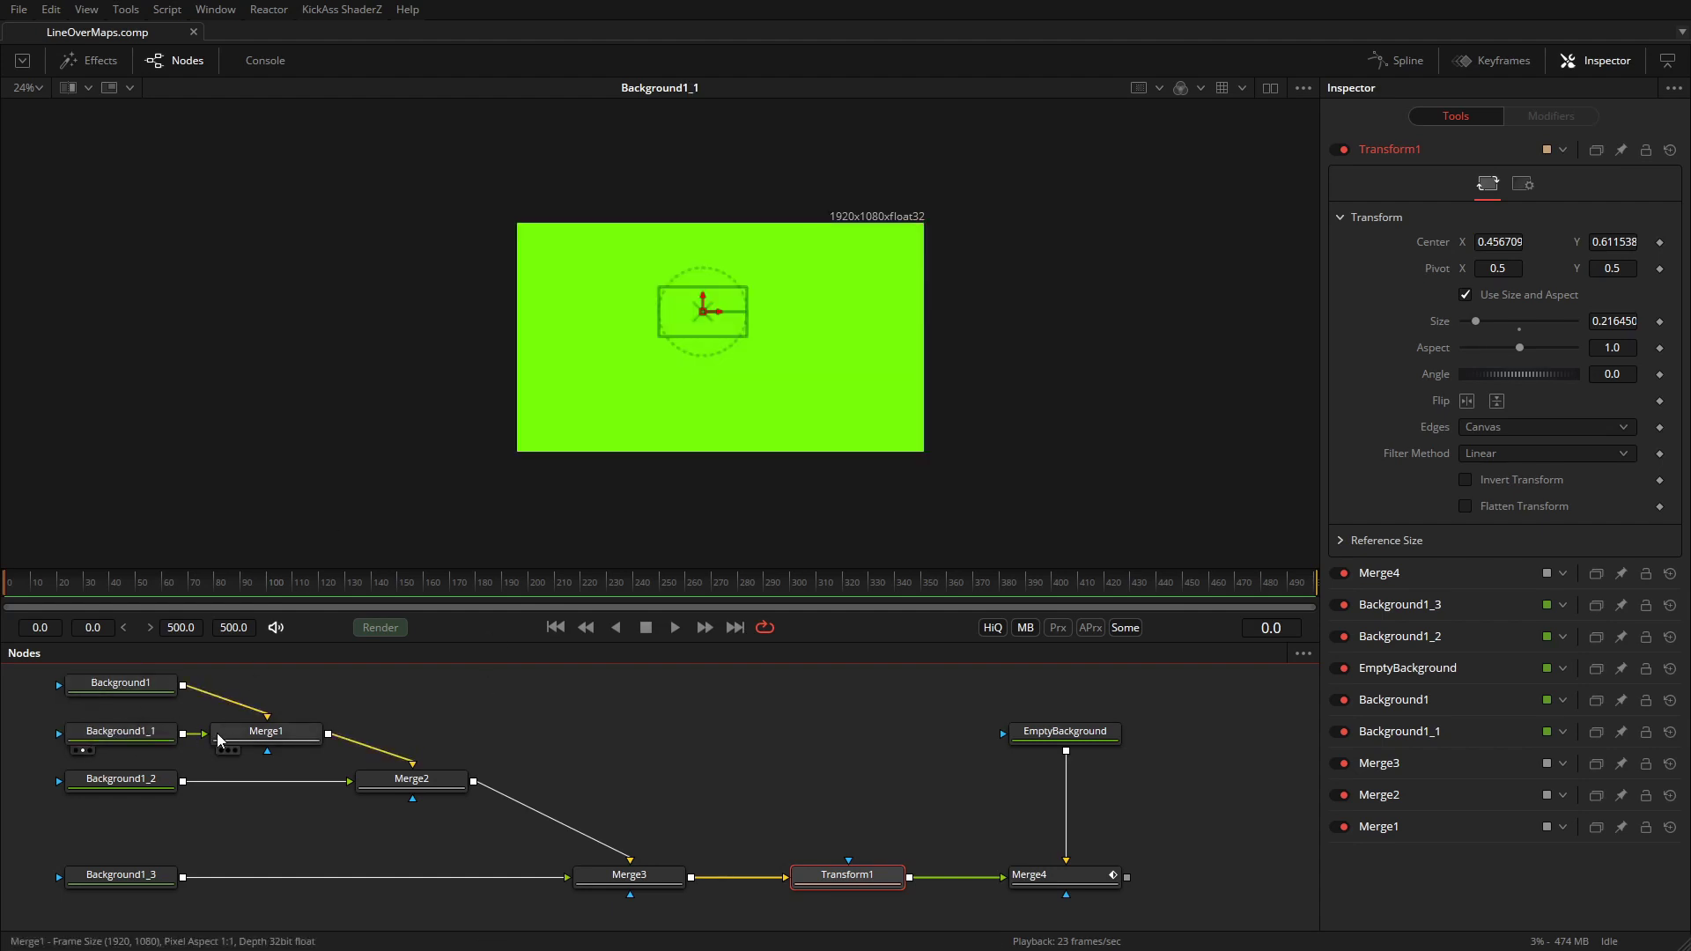
{"action": "left_click", "coordinate": [79, 798]}
{"action": "left_click_drag", "start_coordinate": [168, 881], "coordinate": [567, 333]}
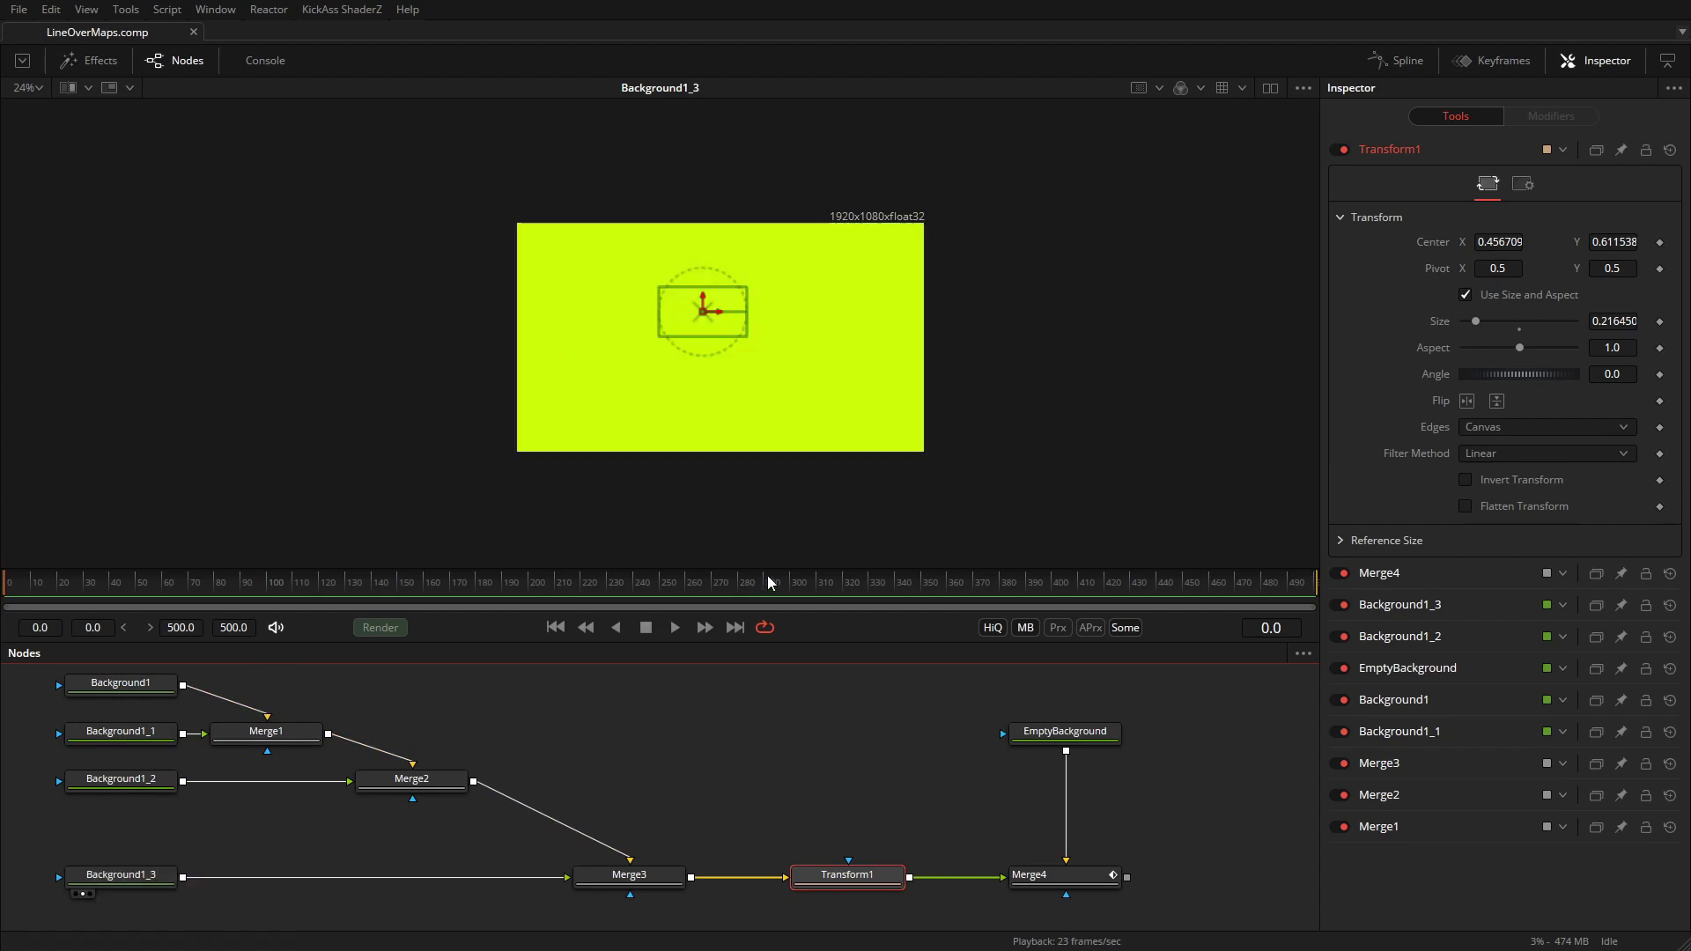
{"action": "left_click_drag", "start_coordinate": [767, 568], "coordinate": [768, 444]}
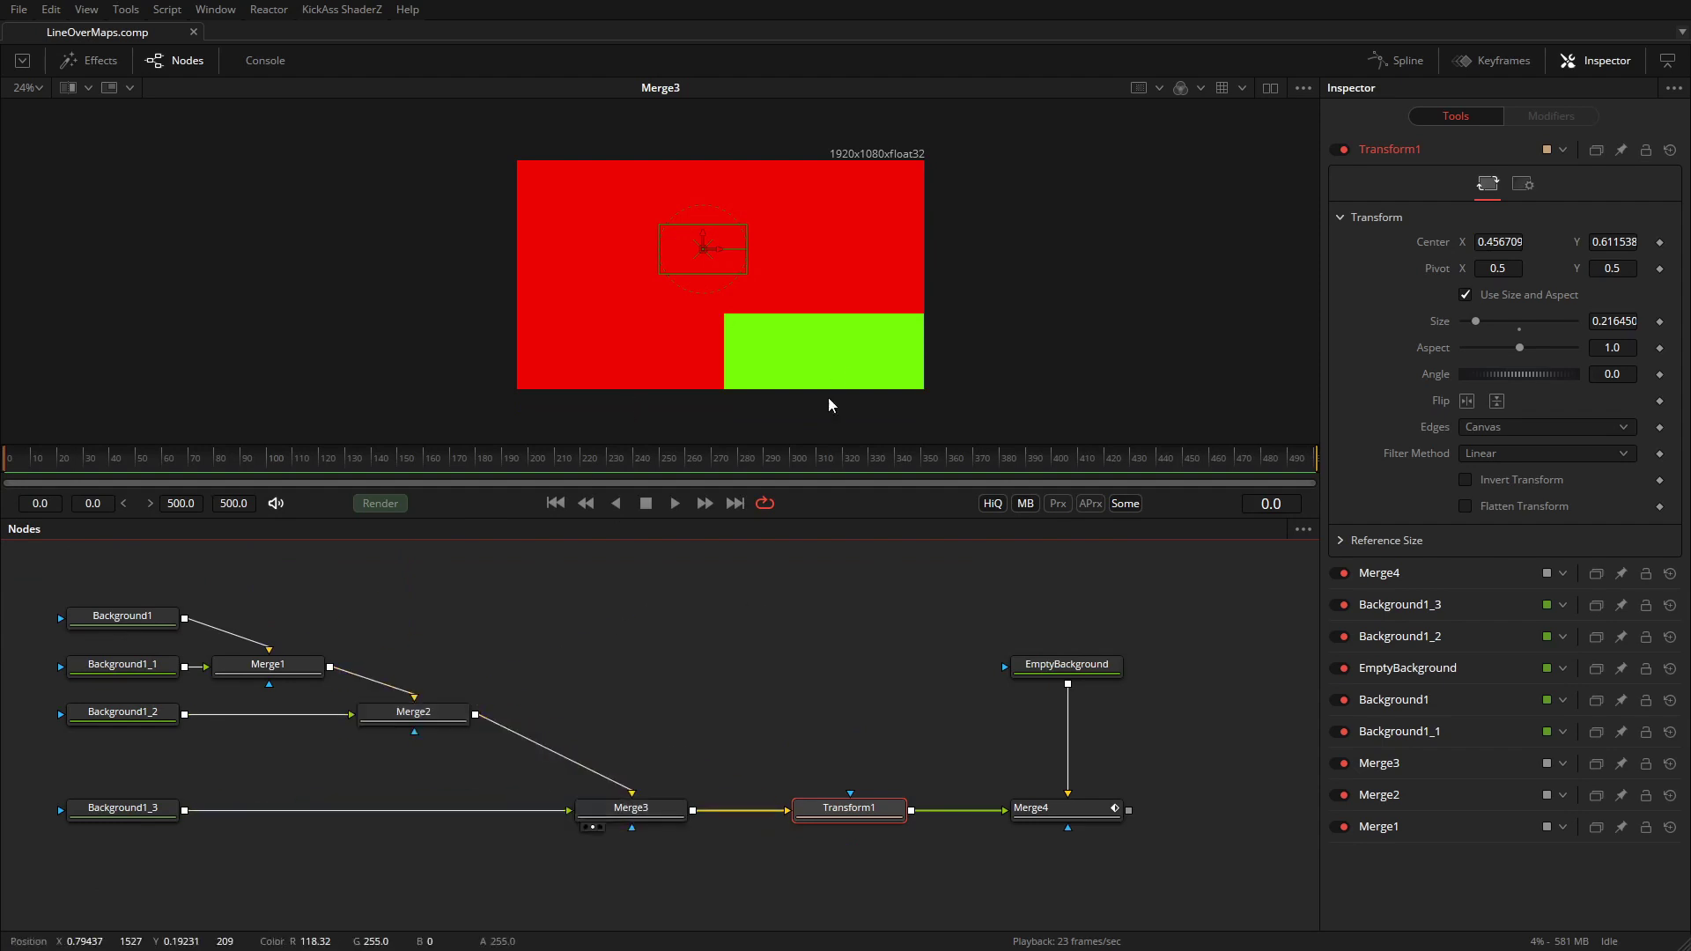
{"action": "left_click_drag", "start_coordinate": [851, 806], "coordinate": [1000, 243]}
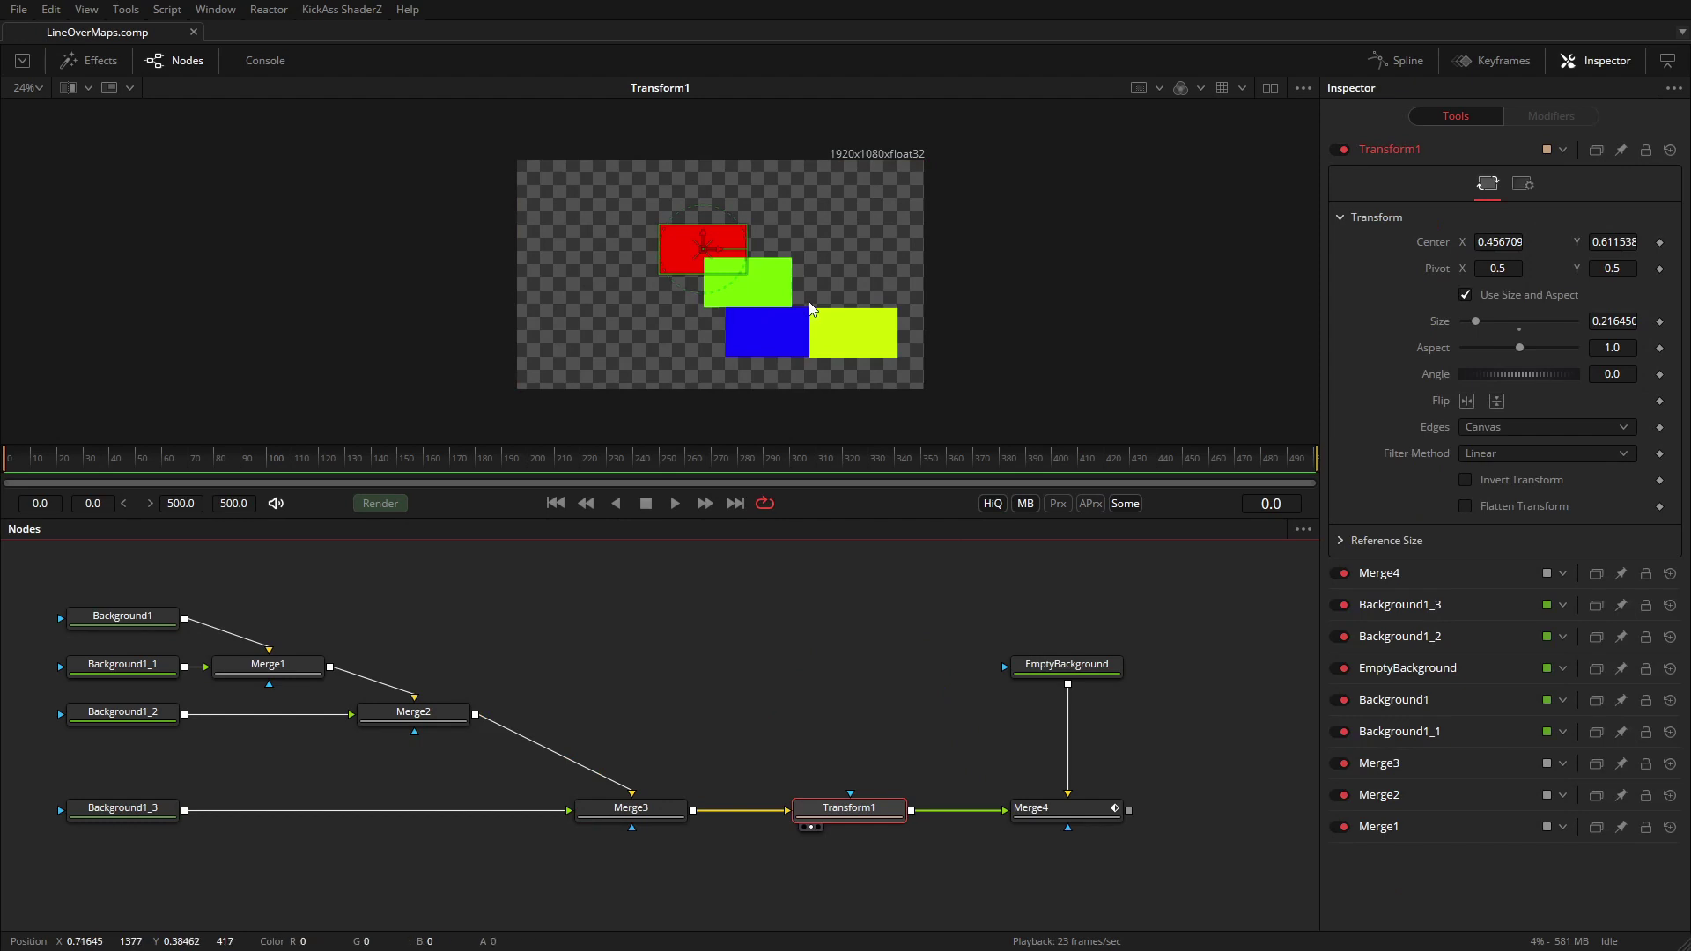
- View the outputs of Background1 and Background1_1, followed by their combined result in Merge1
{"action": "left_click", "coordinate": [146, 626]}
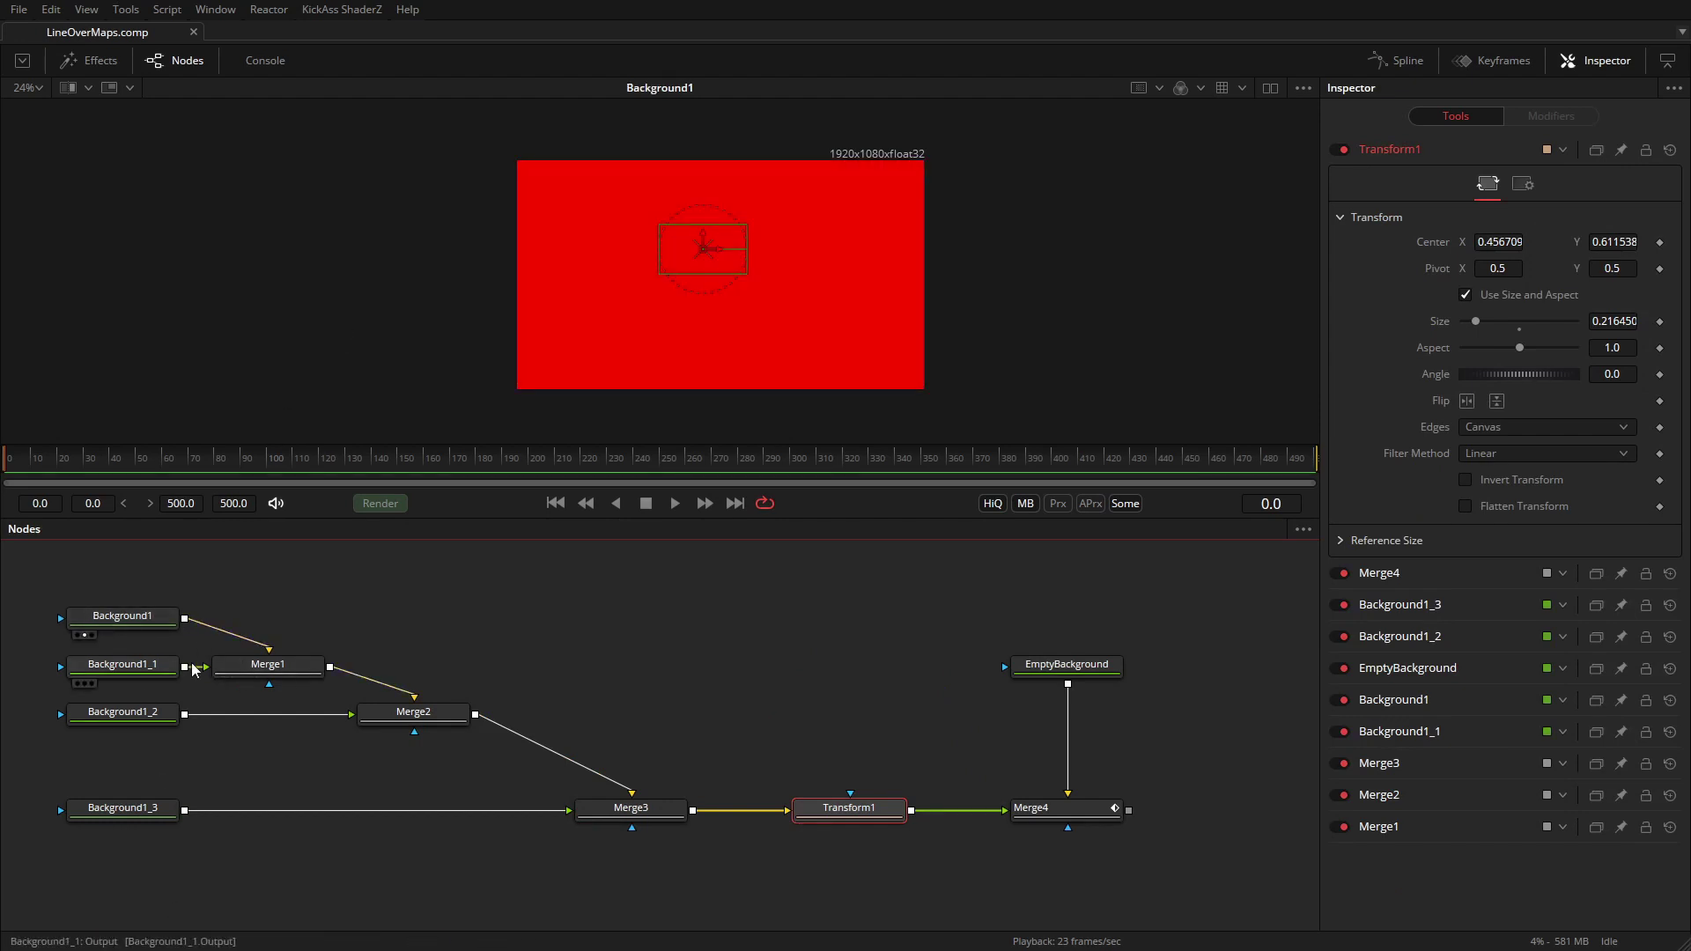
{"action": "left_click", "coordinate": [165, 669]}
{"action": "left_click", "coordinate": [291, 672]}
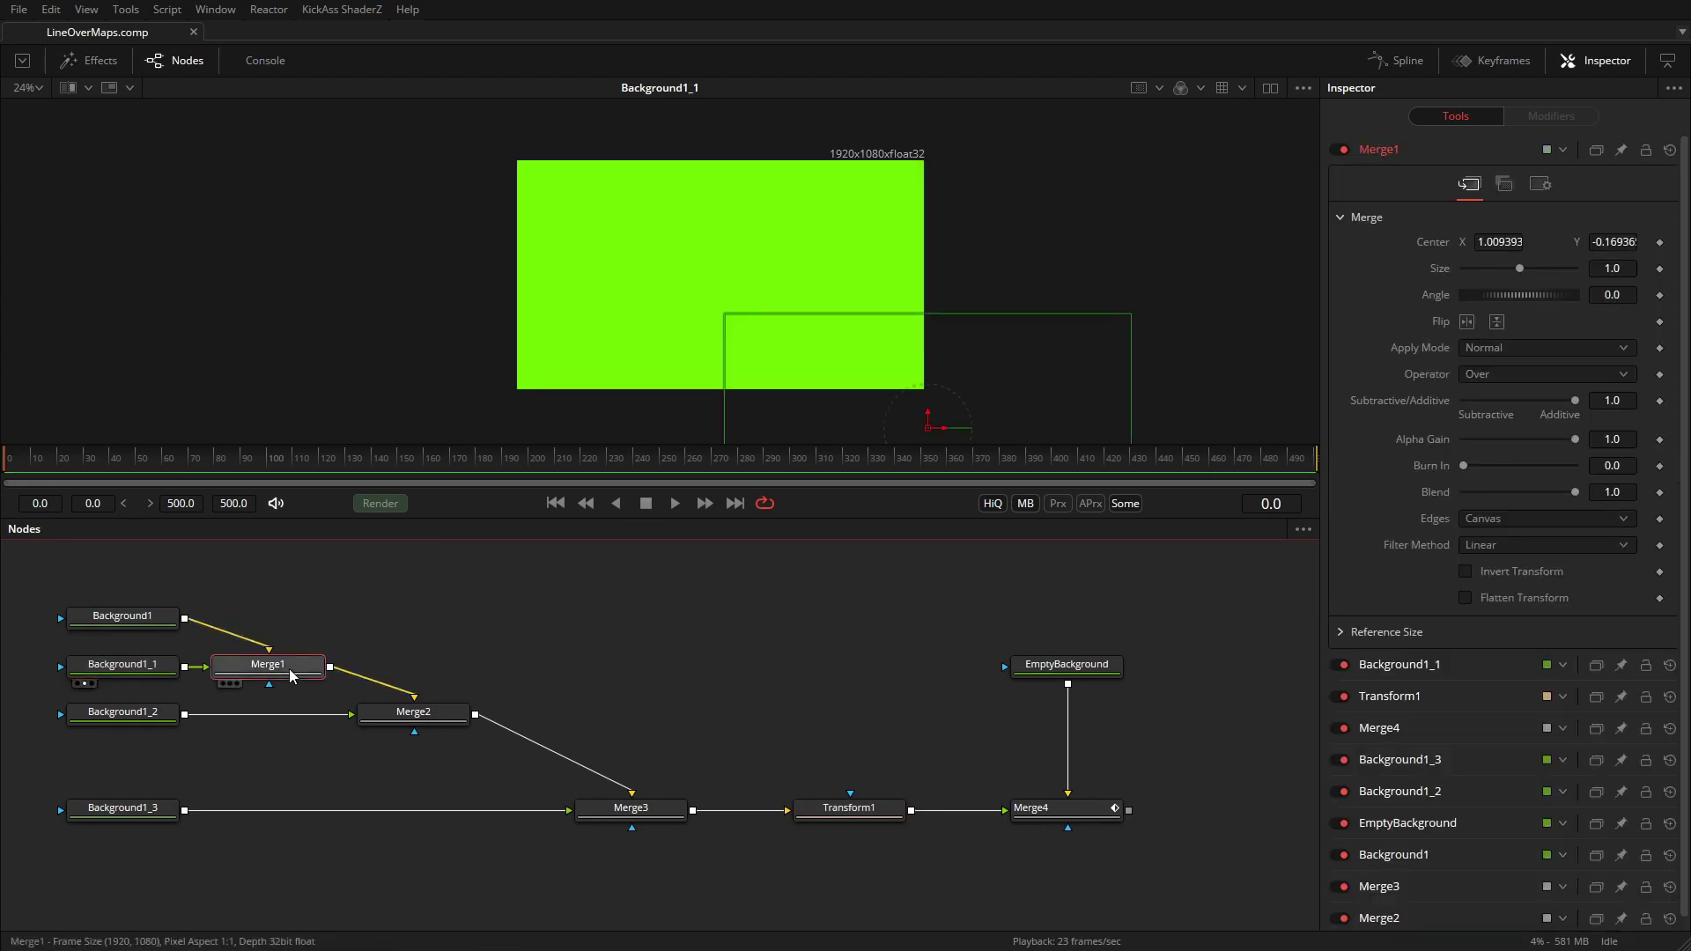
{"action": "key", "text": "2"}
{"action": "left_click_drag", "start_coordinate": [935, 332], "coordinate": [873, 163]}
{"action": "scroll", "coordinate": [867, 289], "scroll_direction": "down", "scroll_amount": 2}
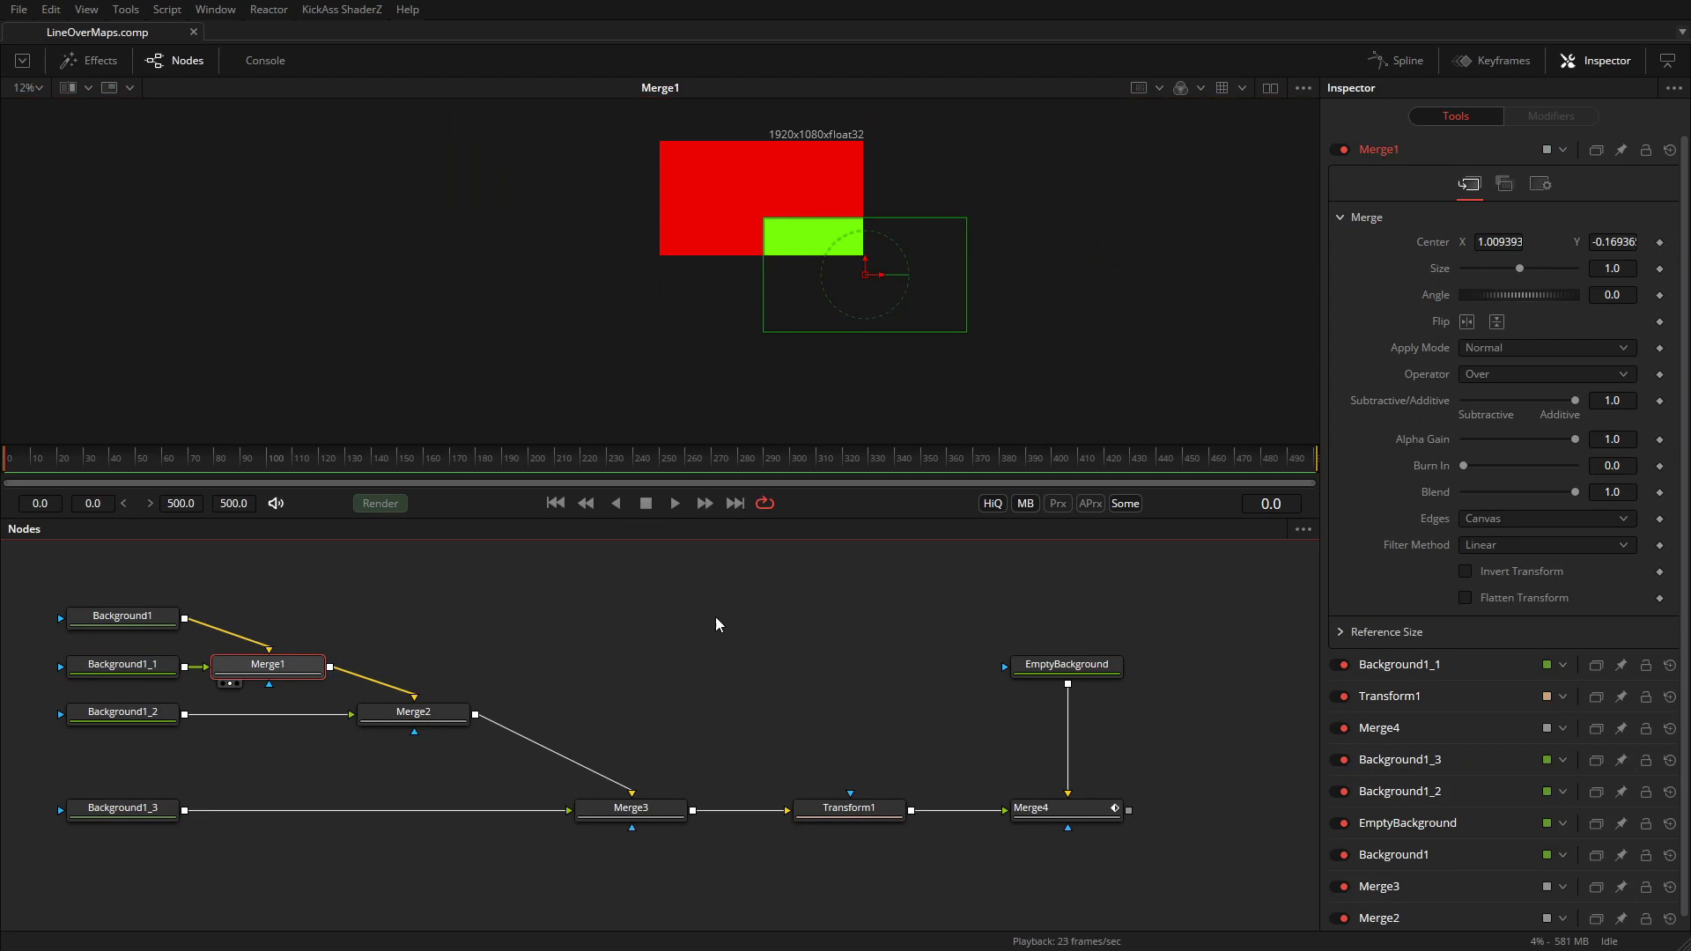
- View the Transform1 output and move its center to about X 0.481, Y 0.595
{"action": "left_click", "coordinate": [689, 650]}
{"action": "left_click", "coordinate": [796, 803]}
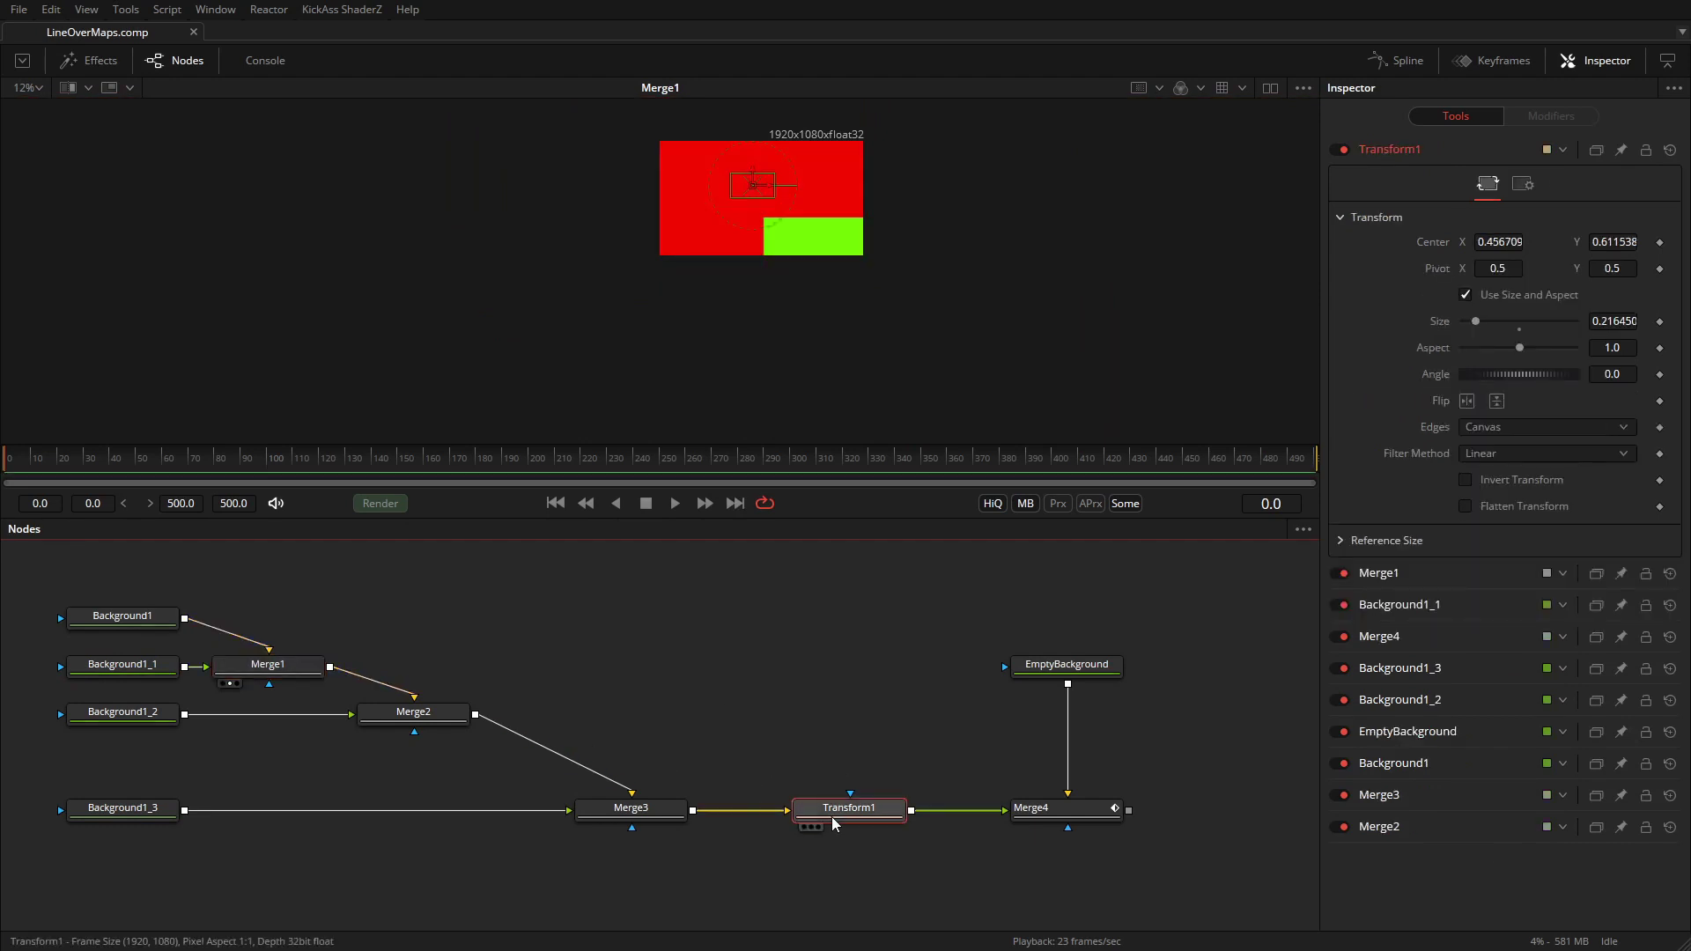
{"action": "key", "text": "1"}
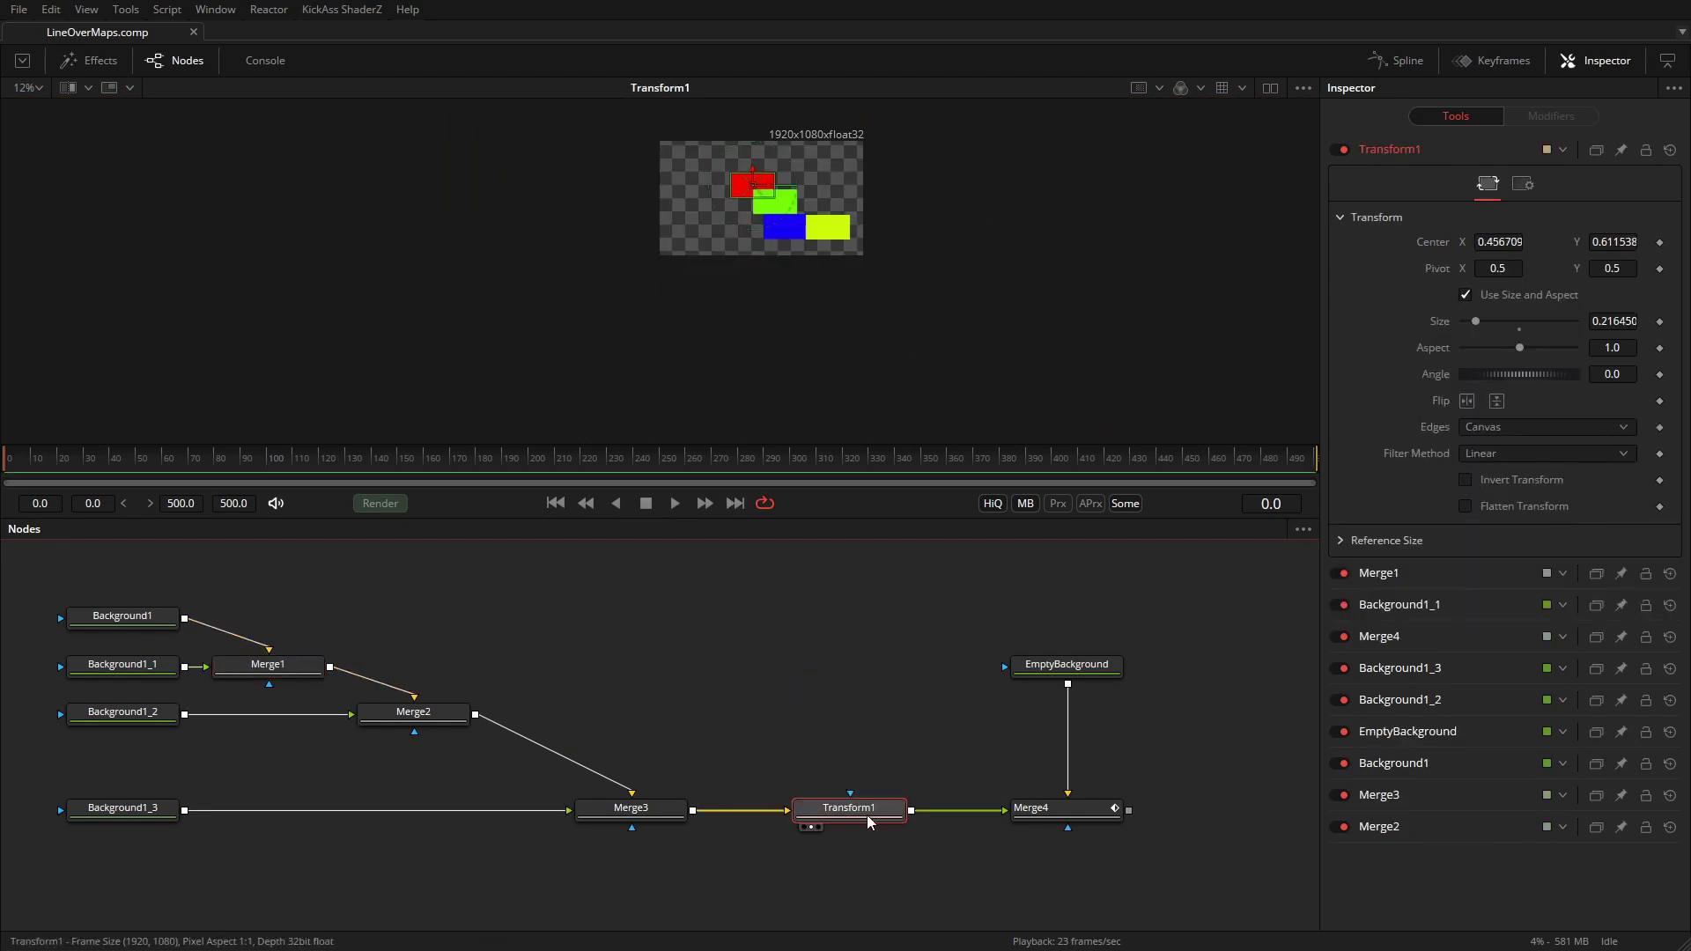
{"action": "left_click_drag", "start_coordinate": [867, 823], "coordinate": [858, 382]}
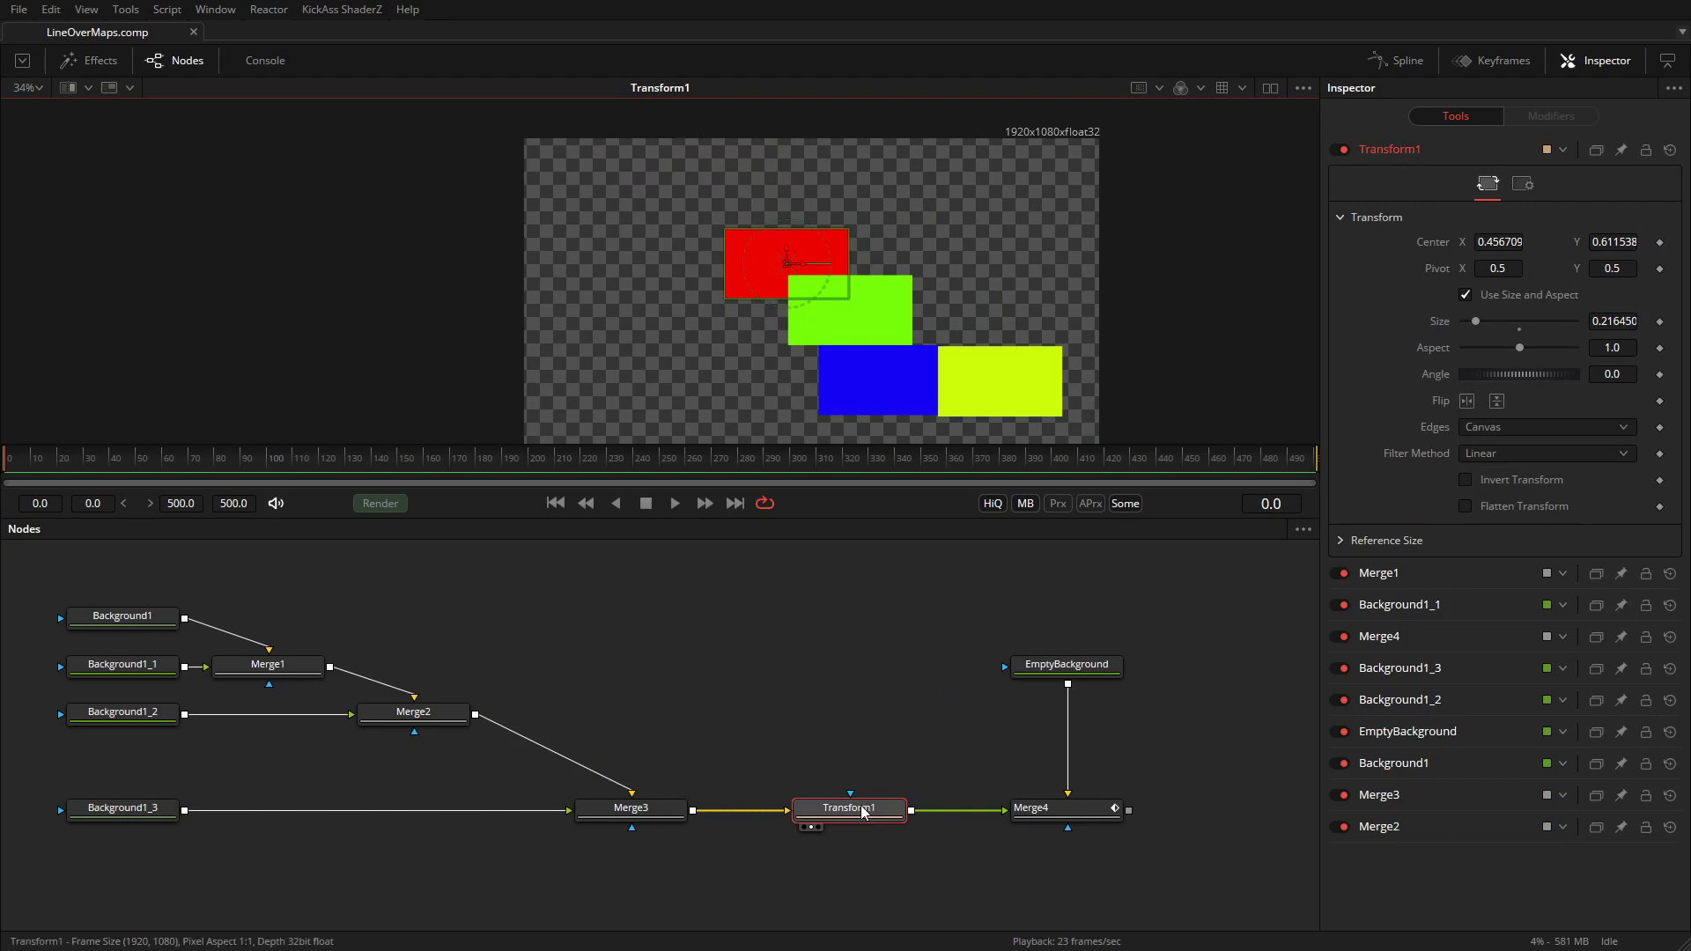
{"action": "mouse_move", "coordinate": [806, 271]}
{"action": "left_mouse_down"}
{"action": "mouse_move", "coordinate": [626, 205]}
{"action": "mouse_move", "coordinate": [902, 236]}
{"action": "mouse_move", "coordinate": [802, 276]}
{"action": "left_mouse_up"}
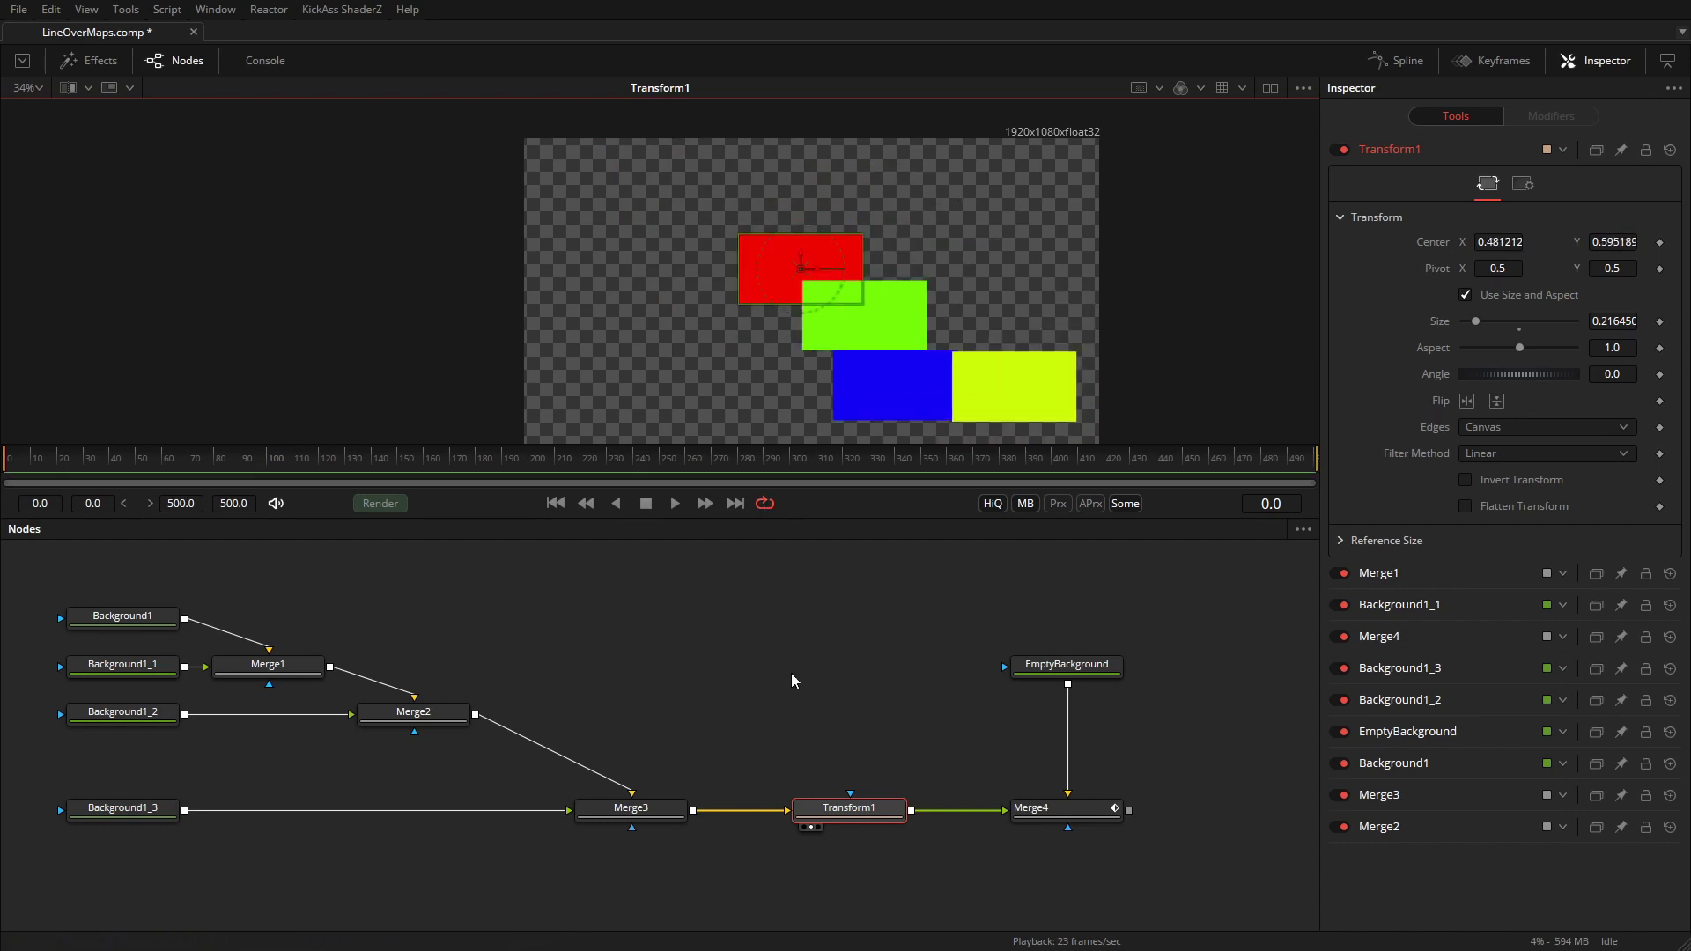
- Delete the Transform1 node and view the Merge3 output fitted to the viewer
{"action": "left_click_drag", "start_coordinate": [793, 679], "coordinate": [920, 846]}
{"action": "key", "text": "Delete"}
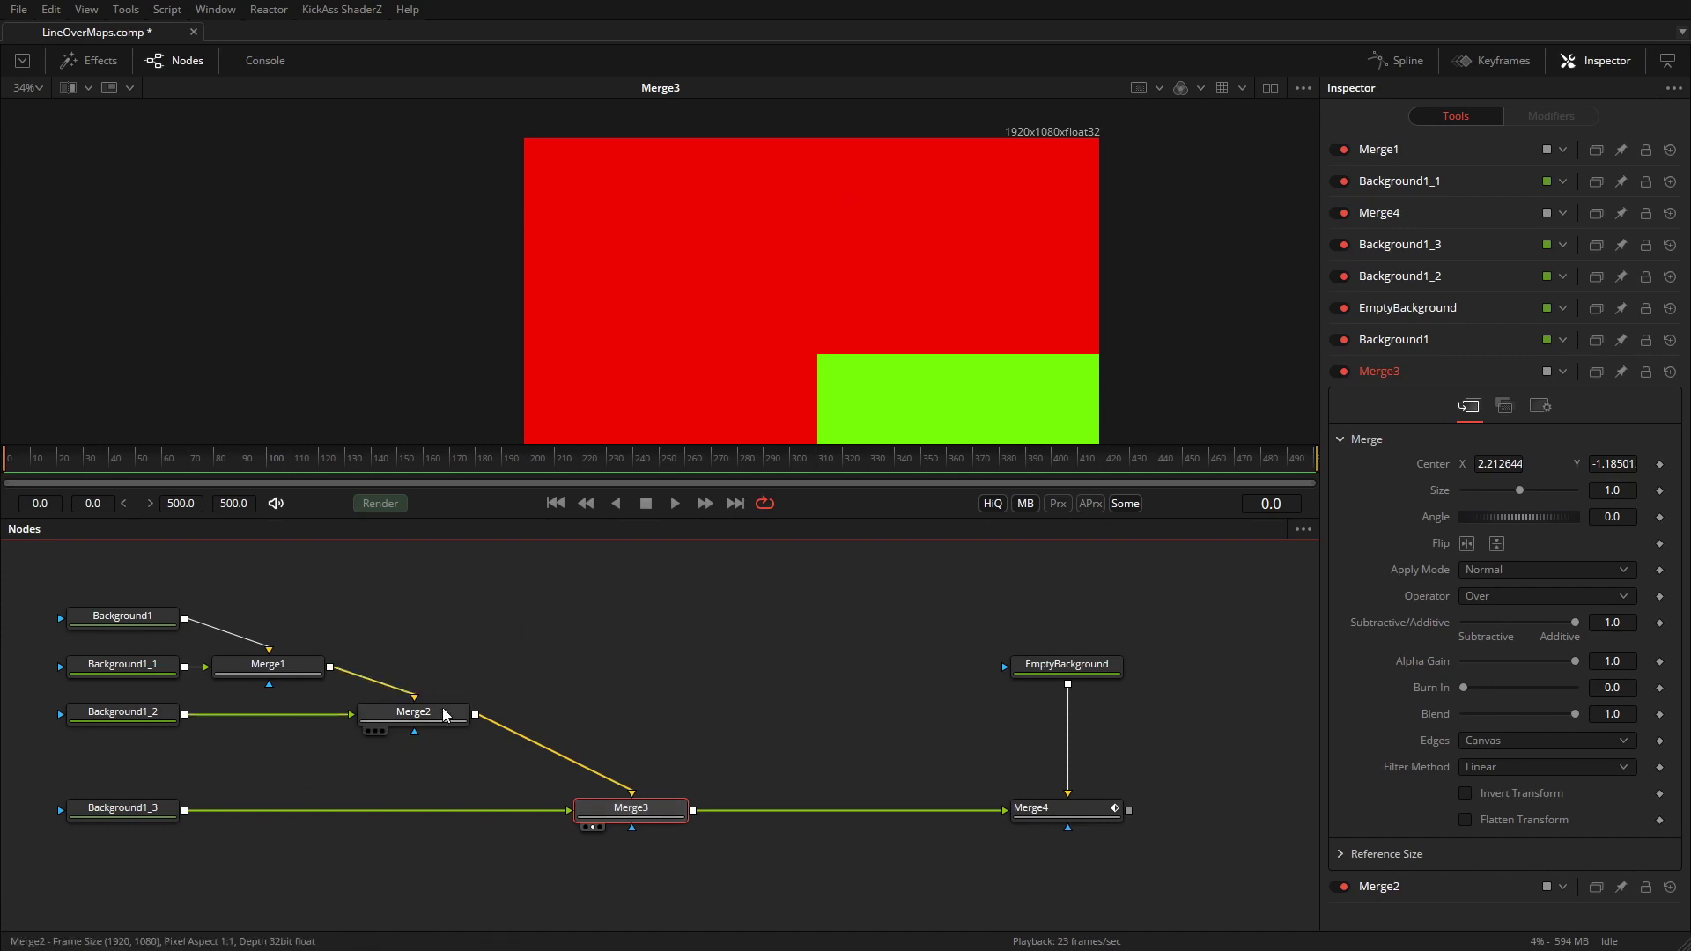
{"action": "scroll", "coordinate": [766, 294], "scroll_direction": "down", "scroll_amount": 5}
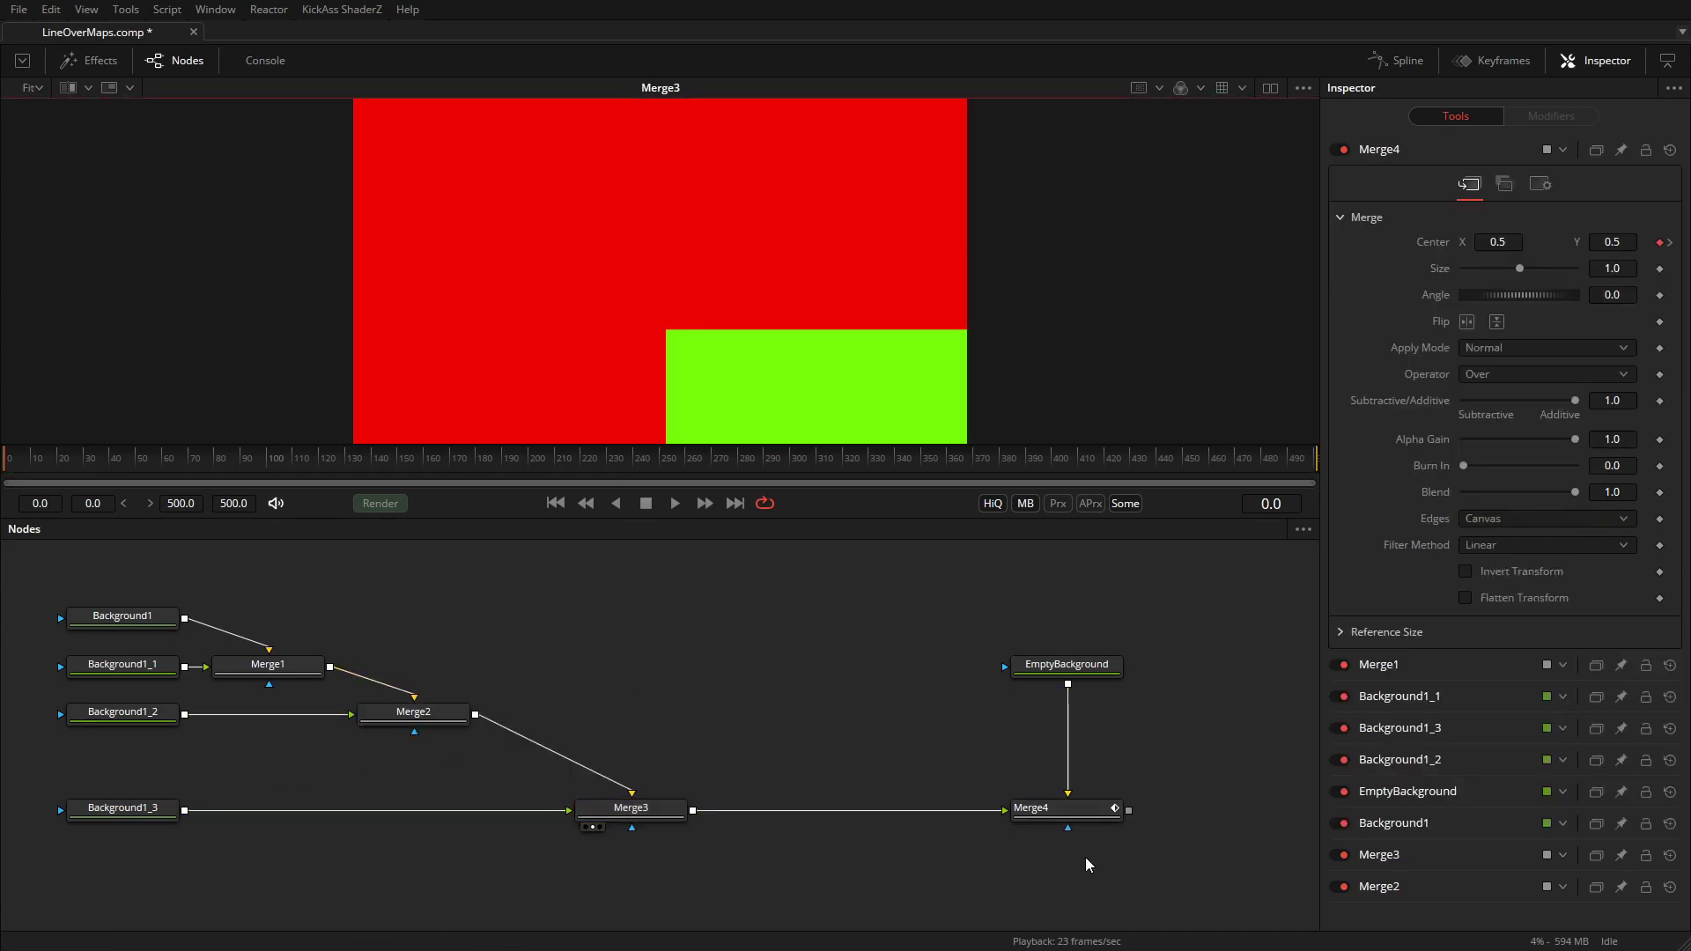
- View the Merge4 output and scrub through the timeline to examine its animated center path over the maps
{"action": "left_click", "coordinate": [1073, 818]}
{"action": "scroll", "coordinate": [730, 330], "scroll_direction": "down", "scroll_amount": 1}
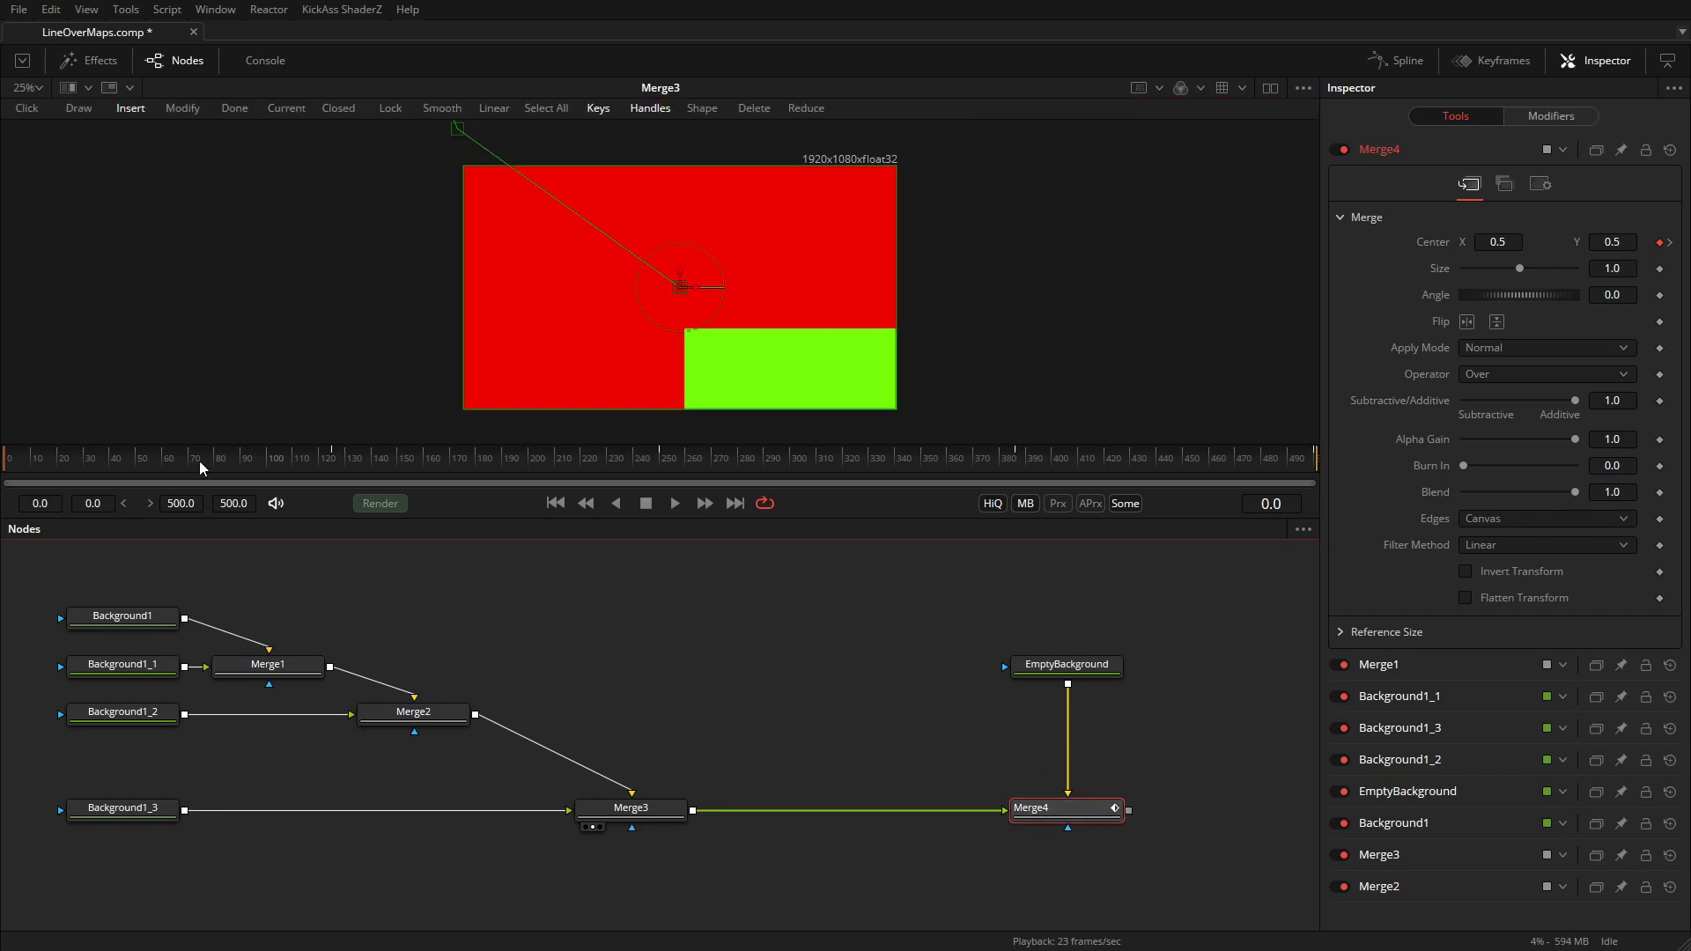
{"action": "left_click_drag", "start_coordinate": [1271, 462], "coordinate": [1365, 458]}
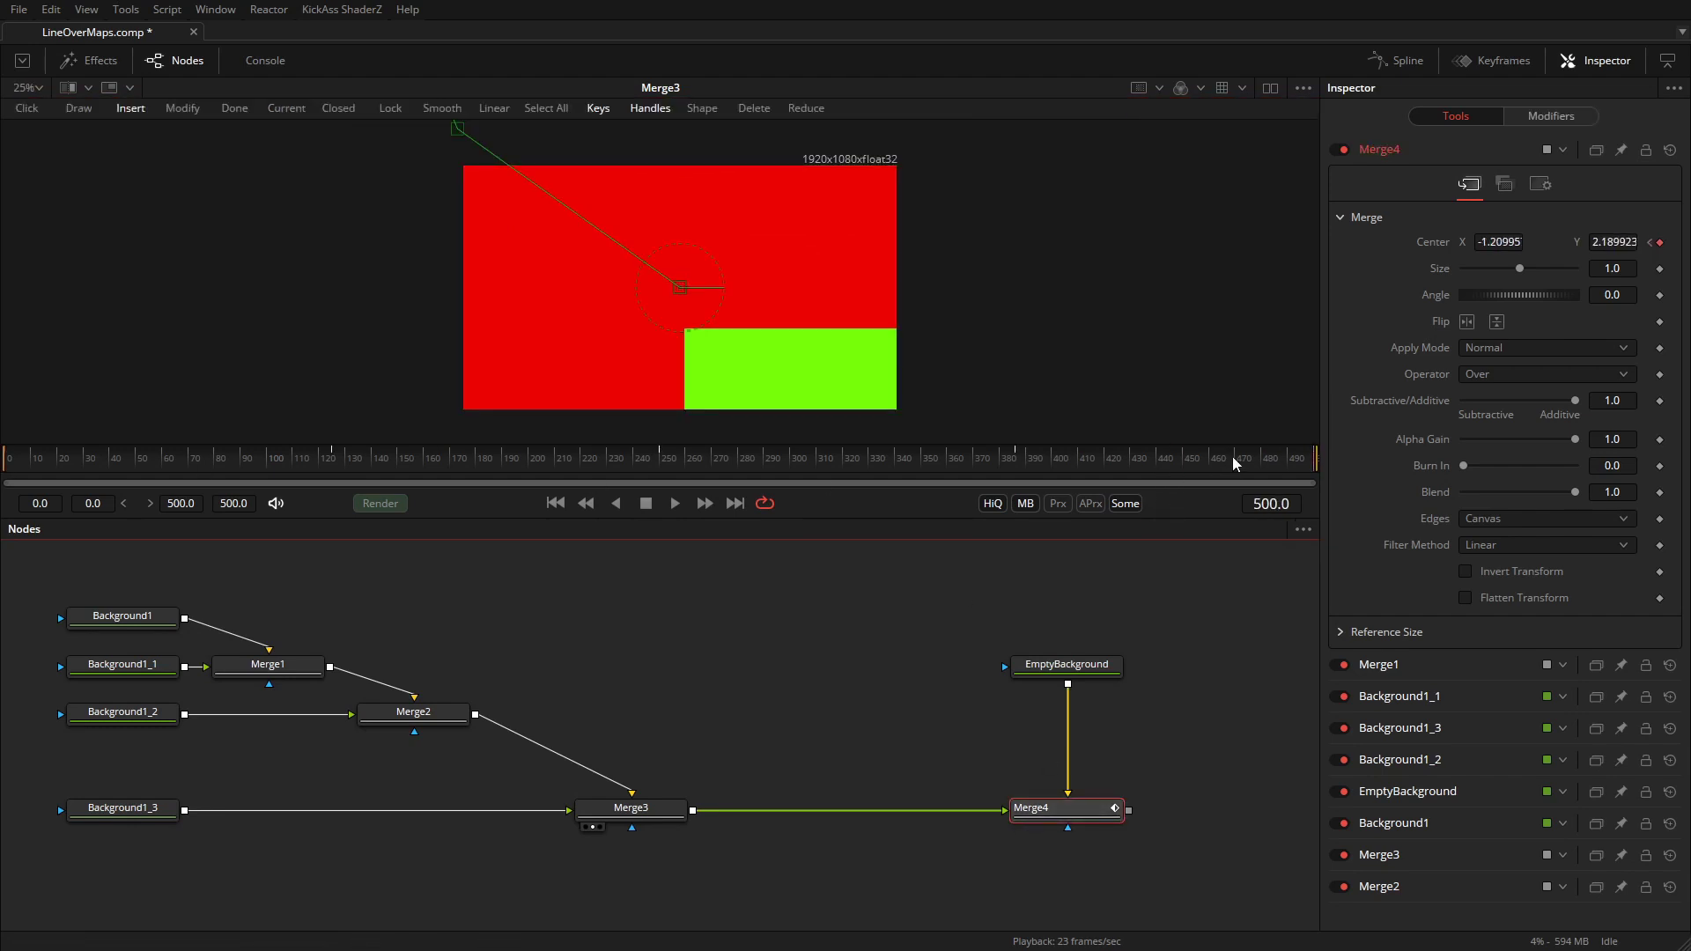
{"action": "left_click", "coordinate": [66, 476]}
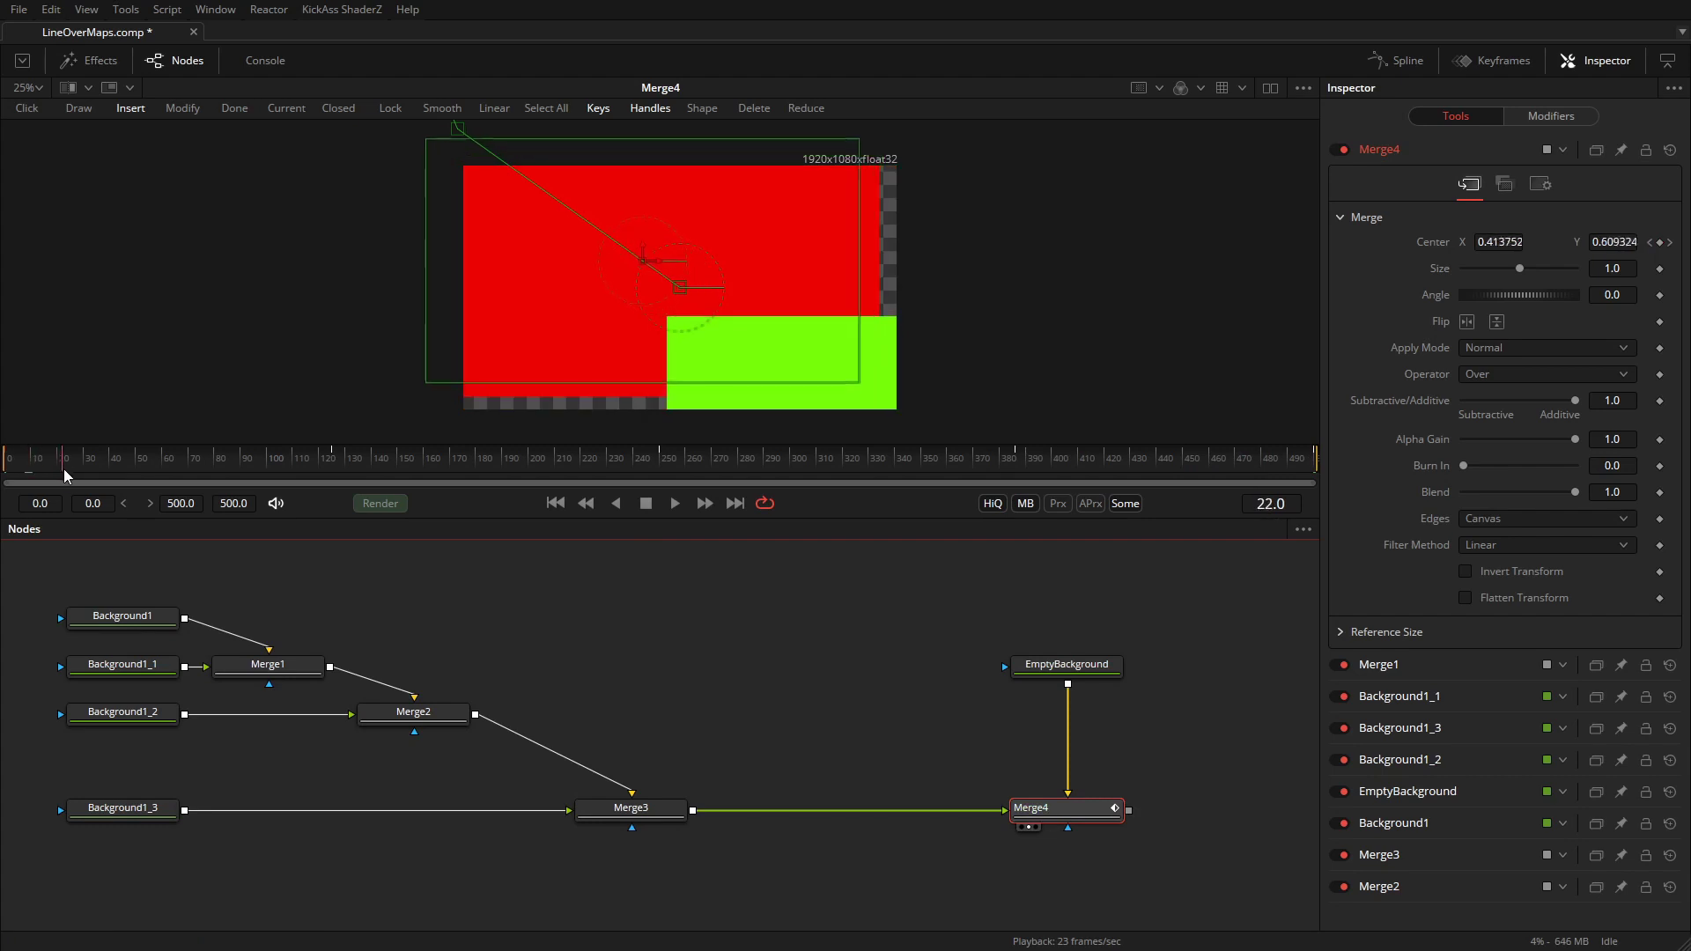
{"action": "left_click_drag", "start_coordinate": [66, 476], "coordinate": [1305, 467]}
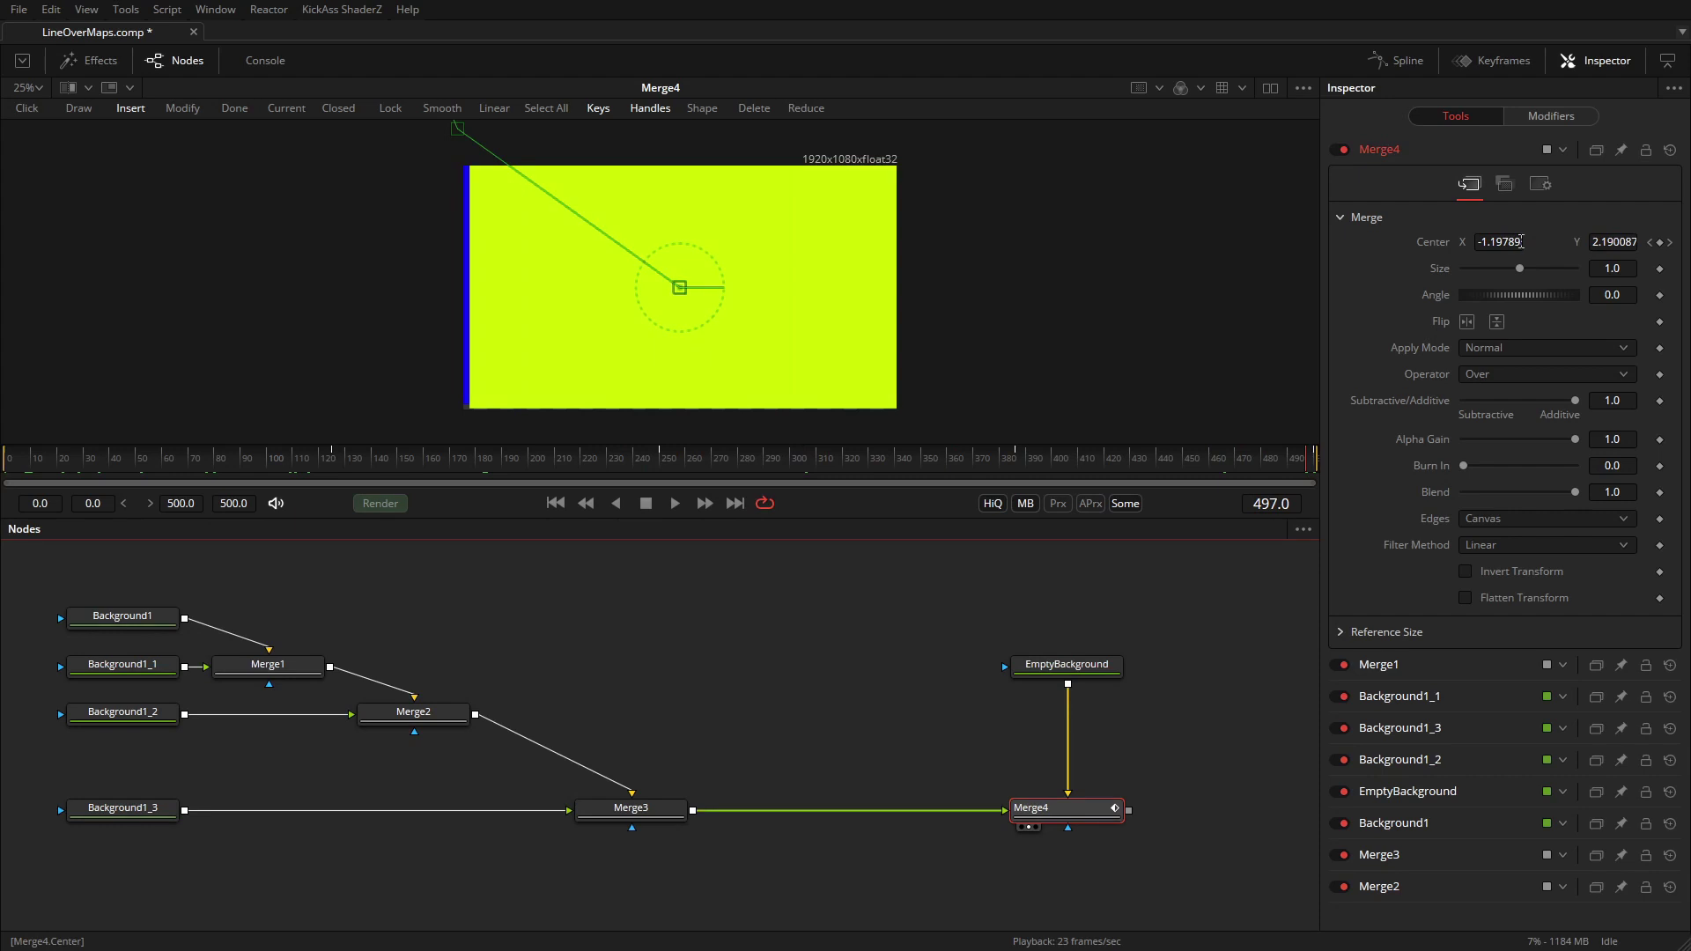
{"action": "scroll", "coordinate": [903, 349], "scroll_direction": "down", "scroll_amount": 3}
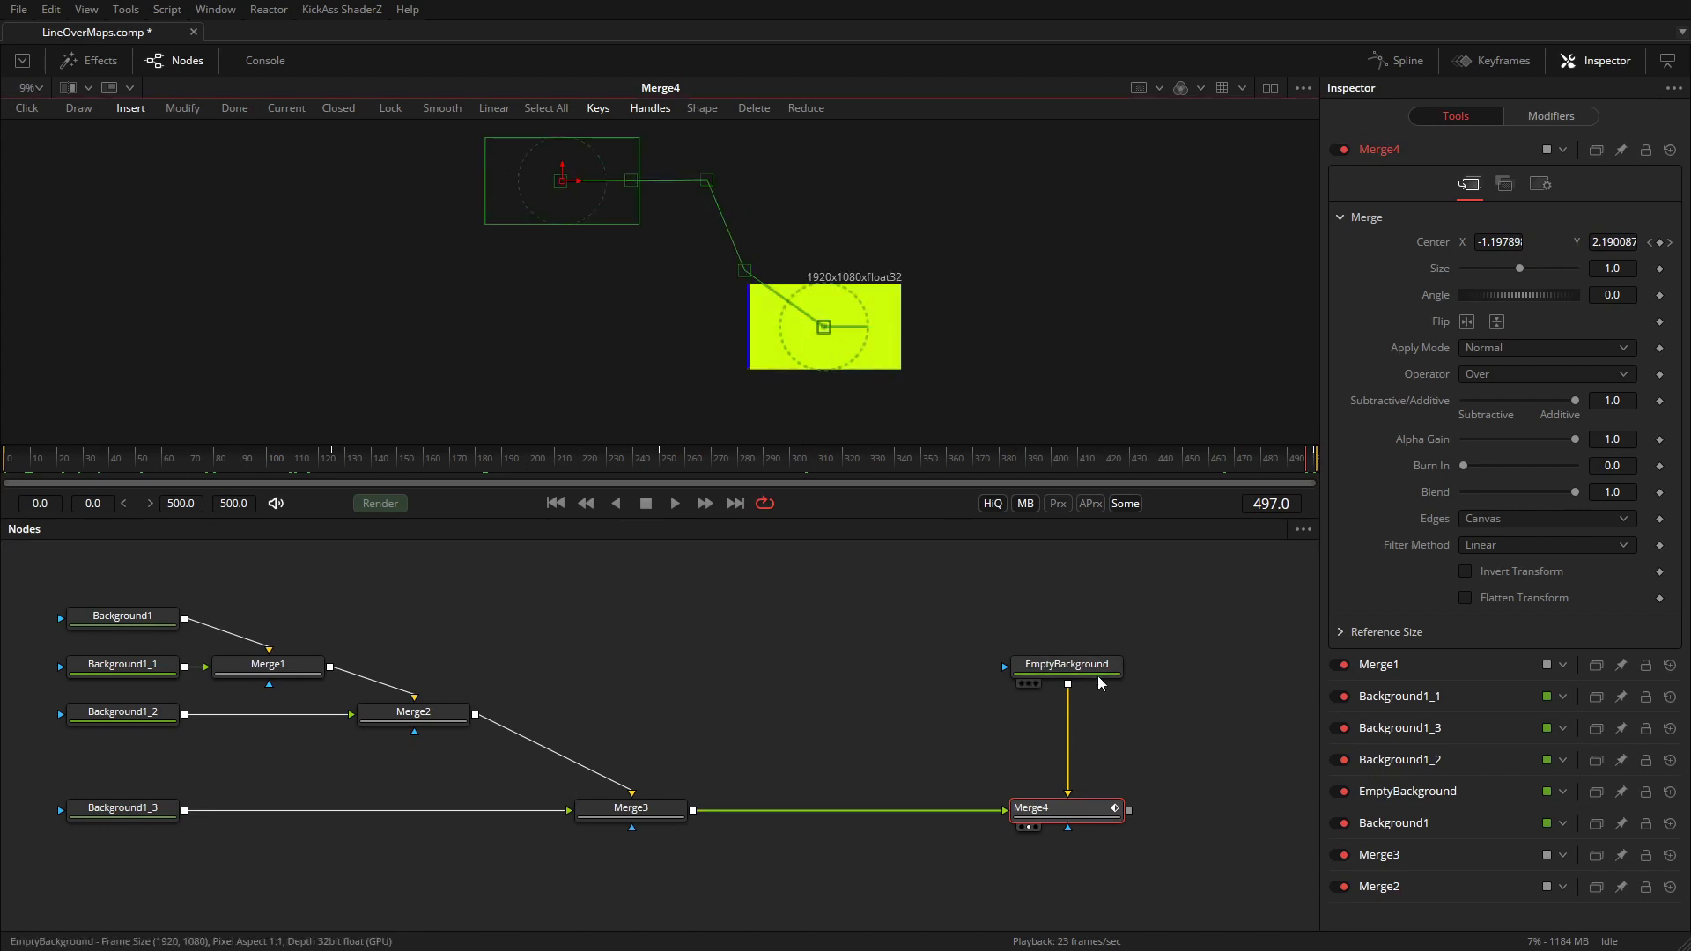
- View the EmptyBackground output, return to Merge4 and scrub its animation to frame 500
{"action": "left_click_drag", "start_coordinate": [1096, 675], "coordinate": [1084, 268]}
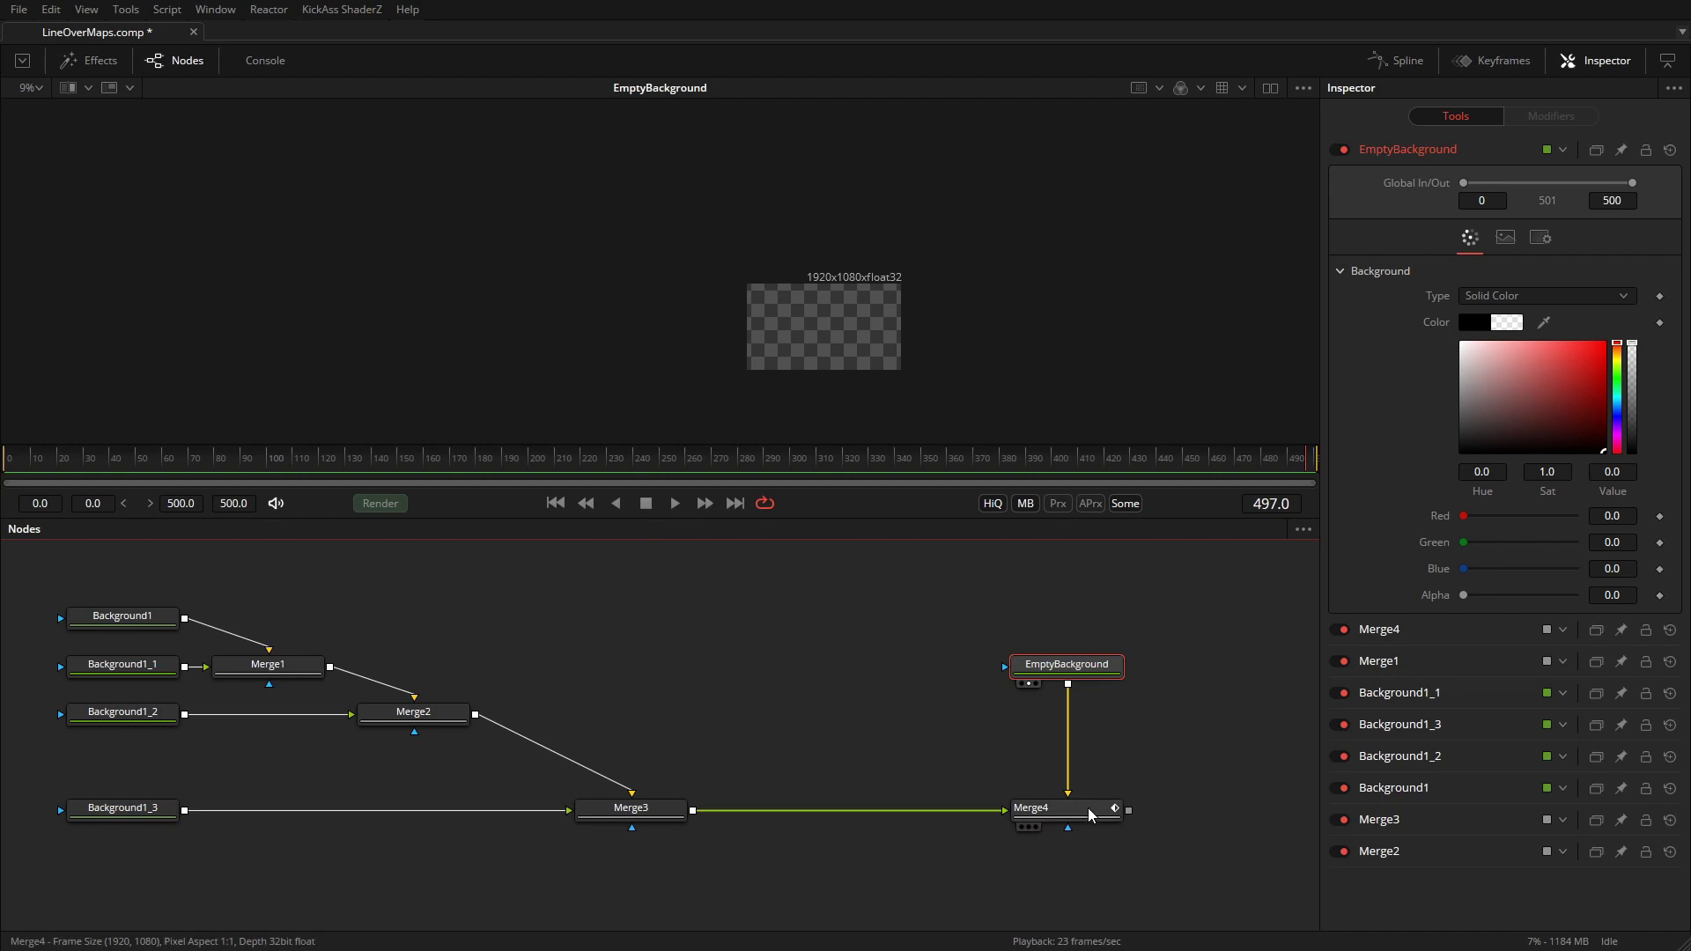
{"action": "left_click_drag", "start_coordinate": [1085, 812], "coordinate": [723, 379]}
{"action": "left_click_drag", "start_coordinate": [6, 458], "coordinate": [459, 468]}
{"action": "left_click", "coordinate": [787, 480]}
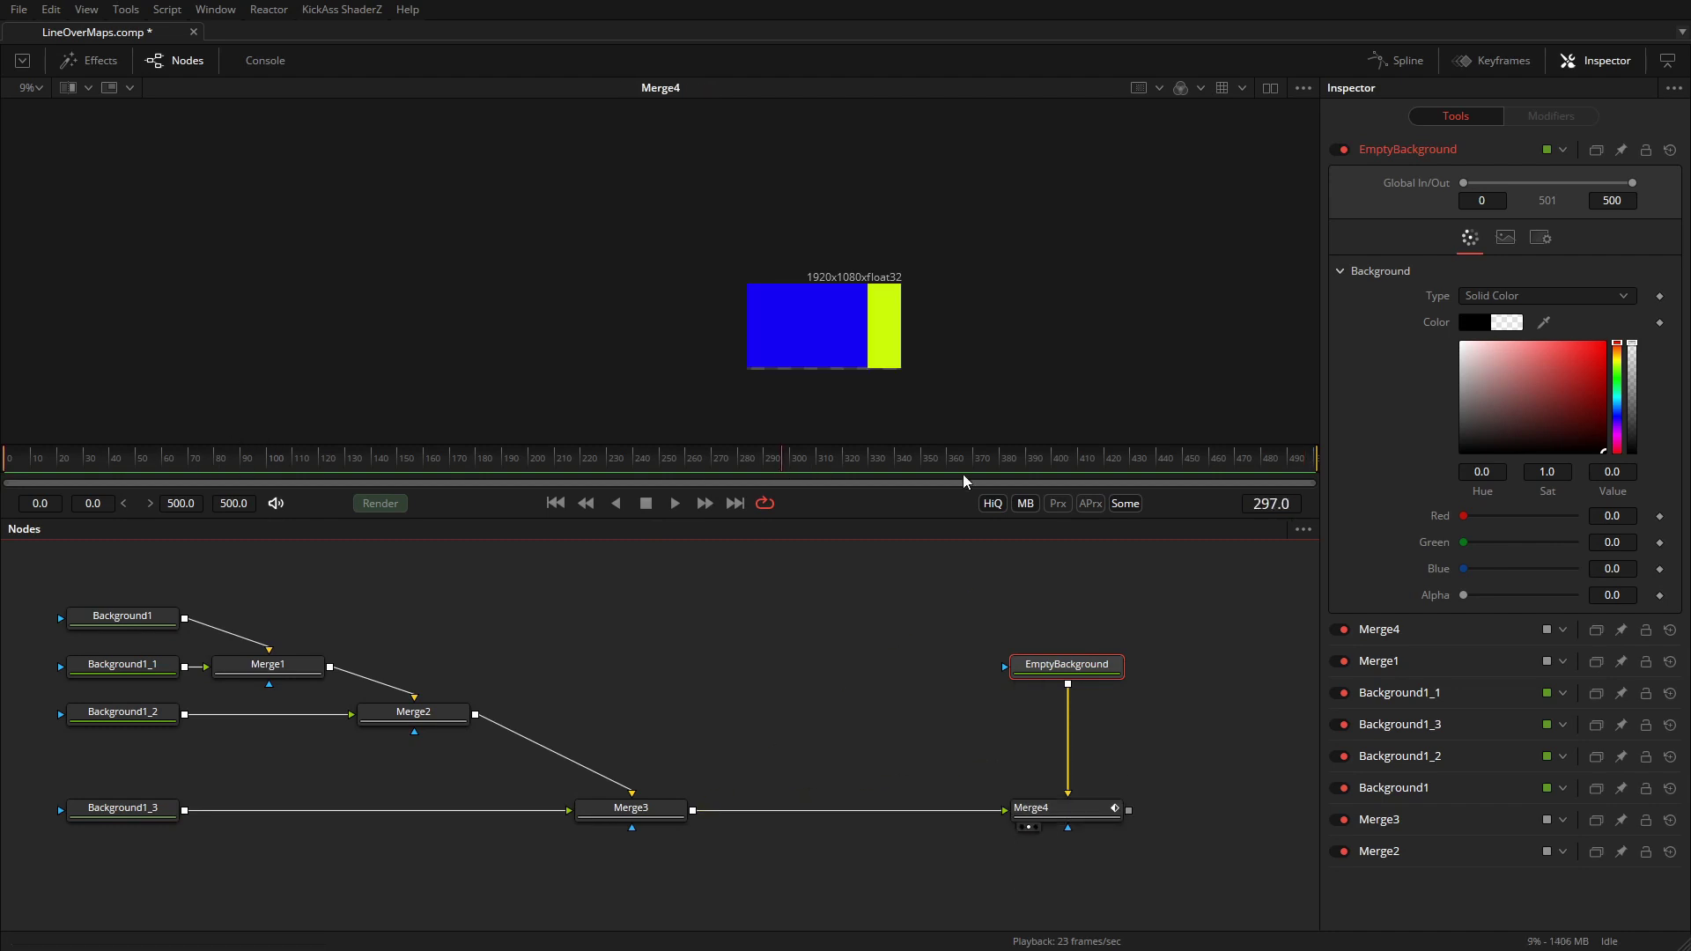
{"action": "left_click_drag", "start_coordinate": [1073, 469], "coordinate": [1406, 467]}
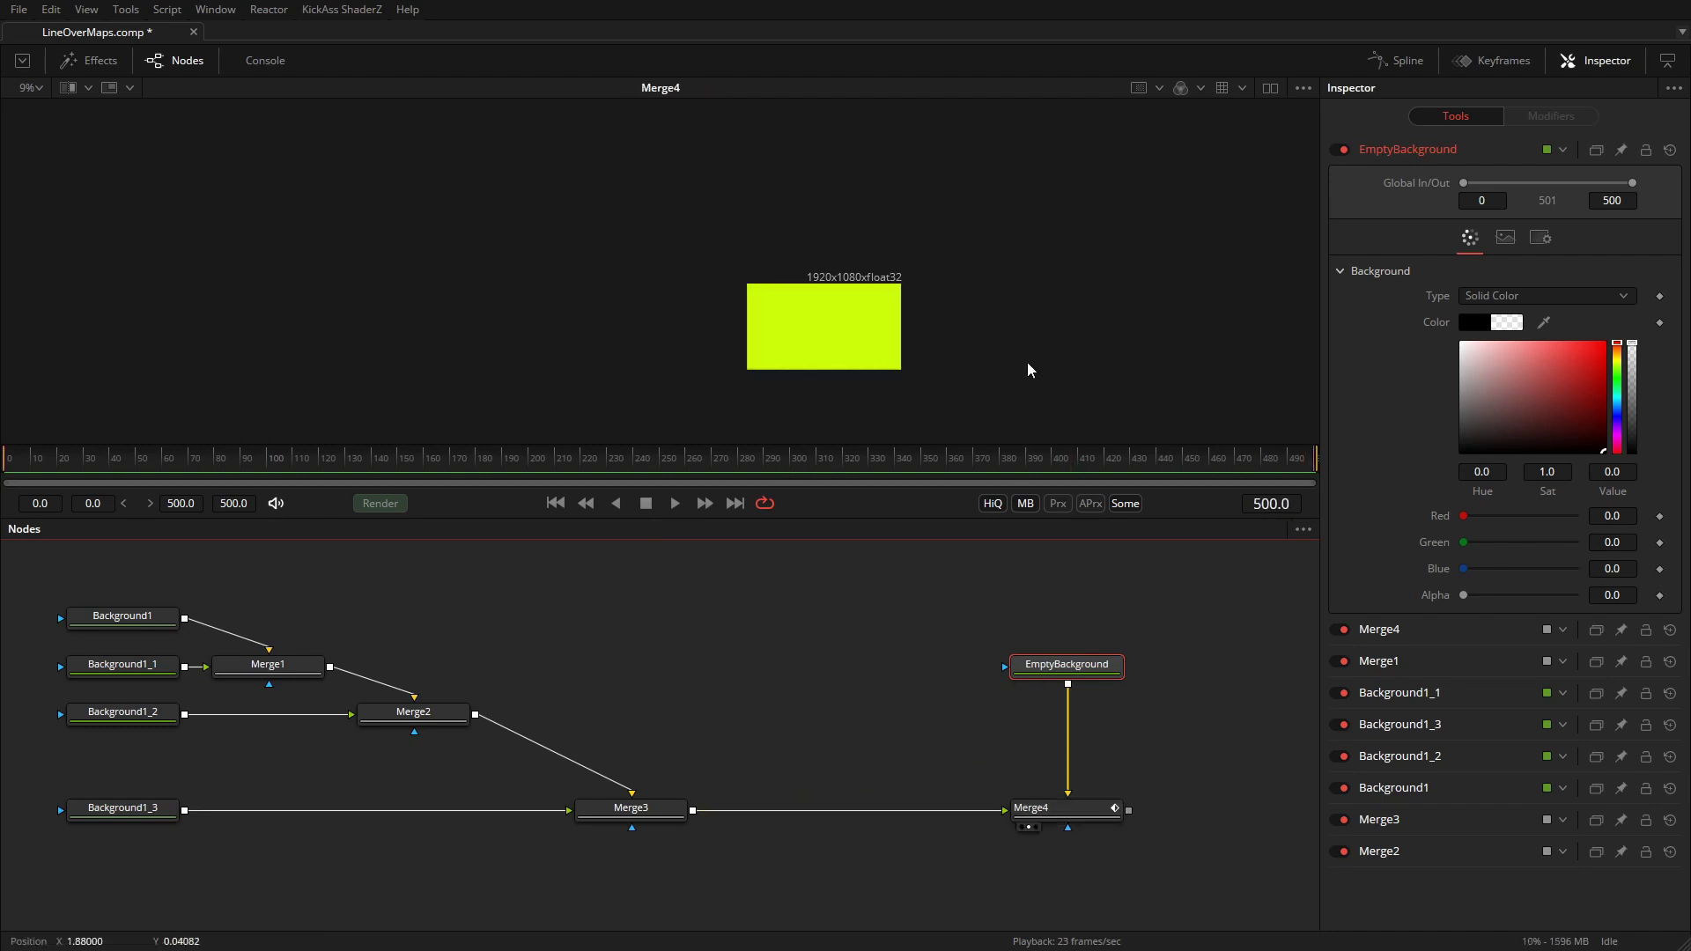
- Reposition EmptyBackground and Merge4 closer to Merge3 in the node graph
{"action": "left_click_drag", "start_coordinate": [1092, 810], "coordinate": [1238, 810]}
{"action": "left_click_drag", "start_coordinate": [1089, 667], "coordinate": [871, 667]}
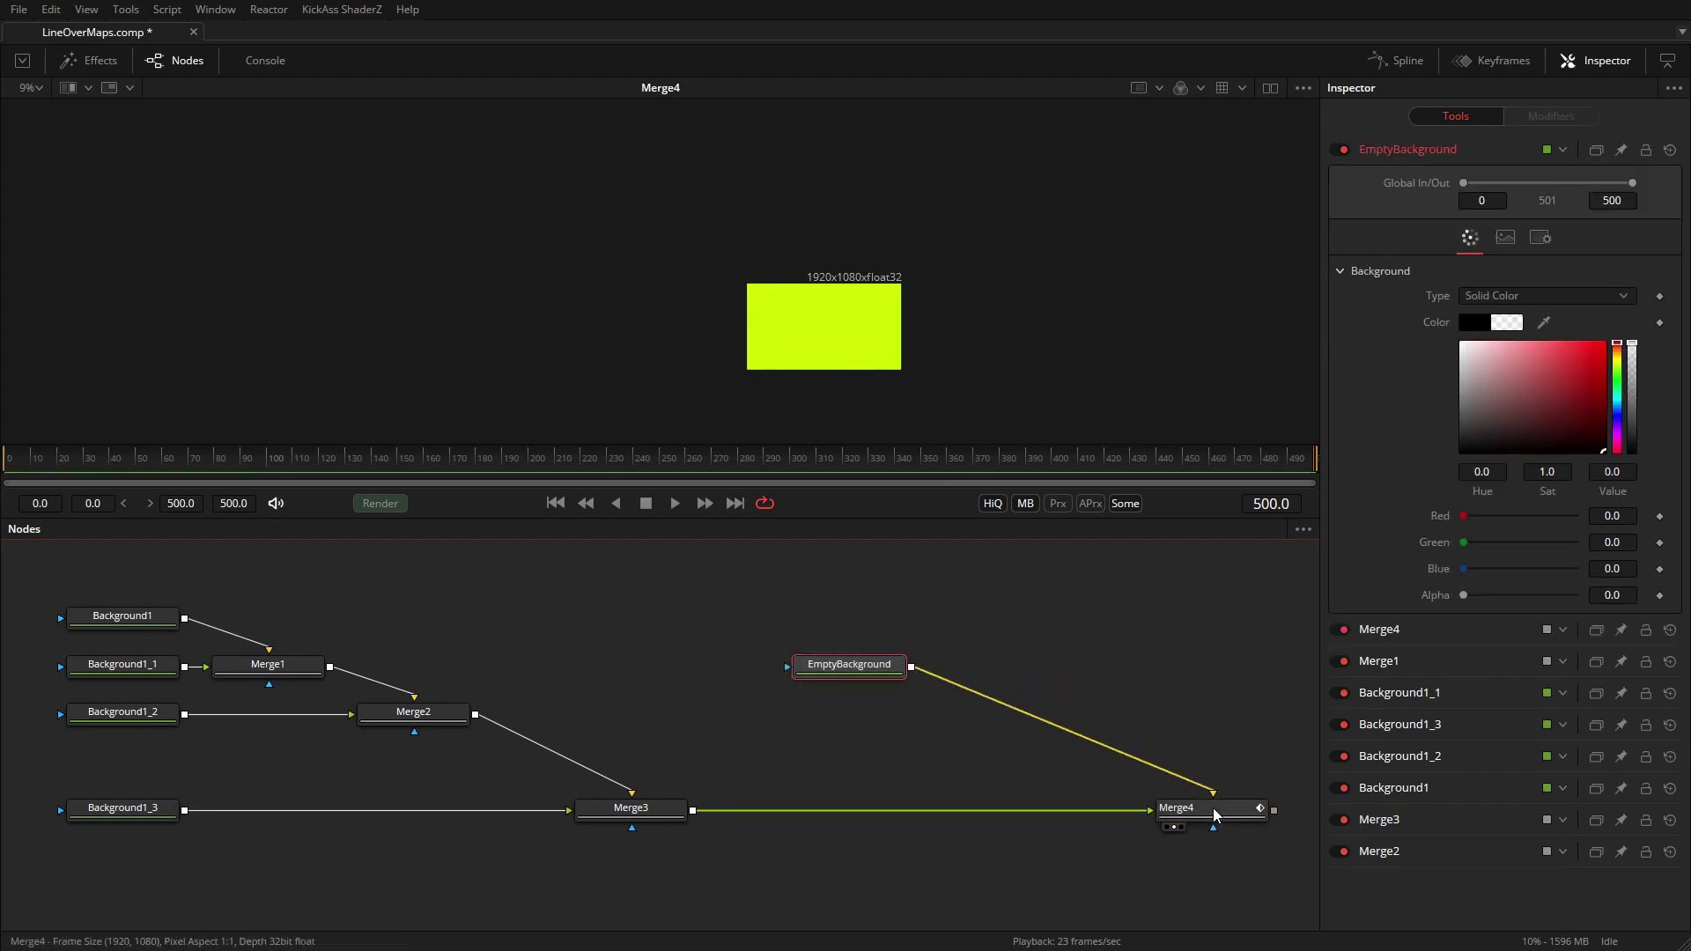
{"action": "left_click_drag", "start_coordinate": [1218, 813], "coordinate": [940, 821]}
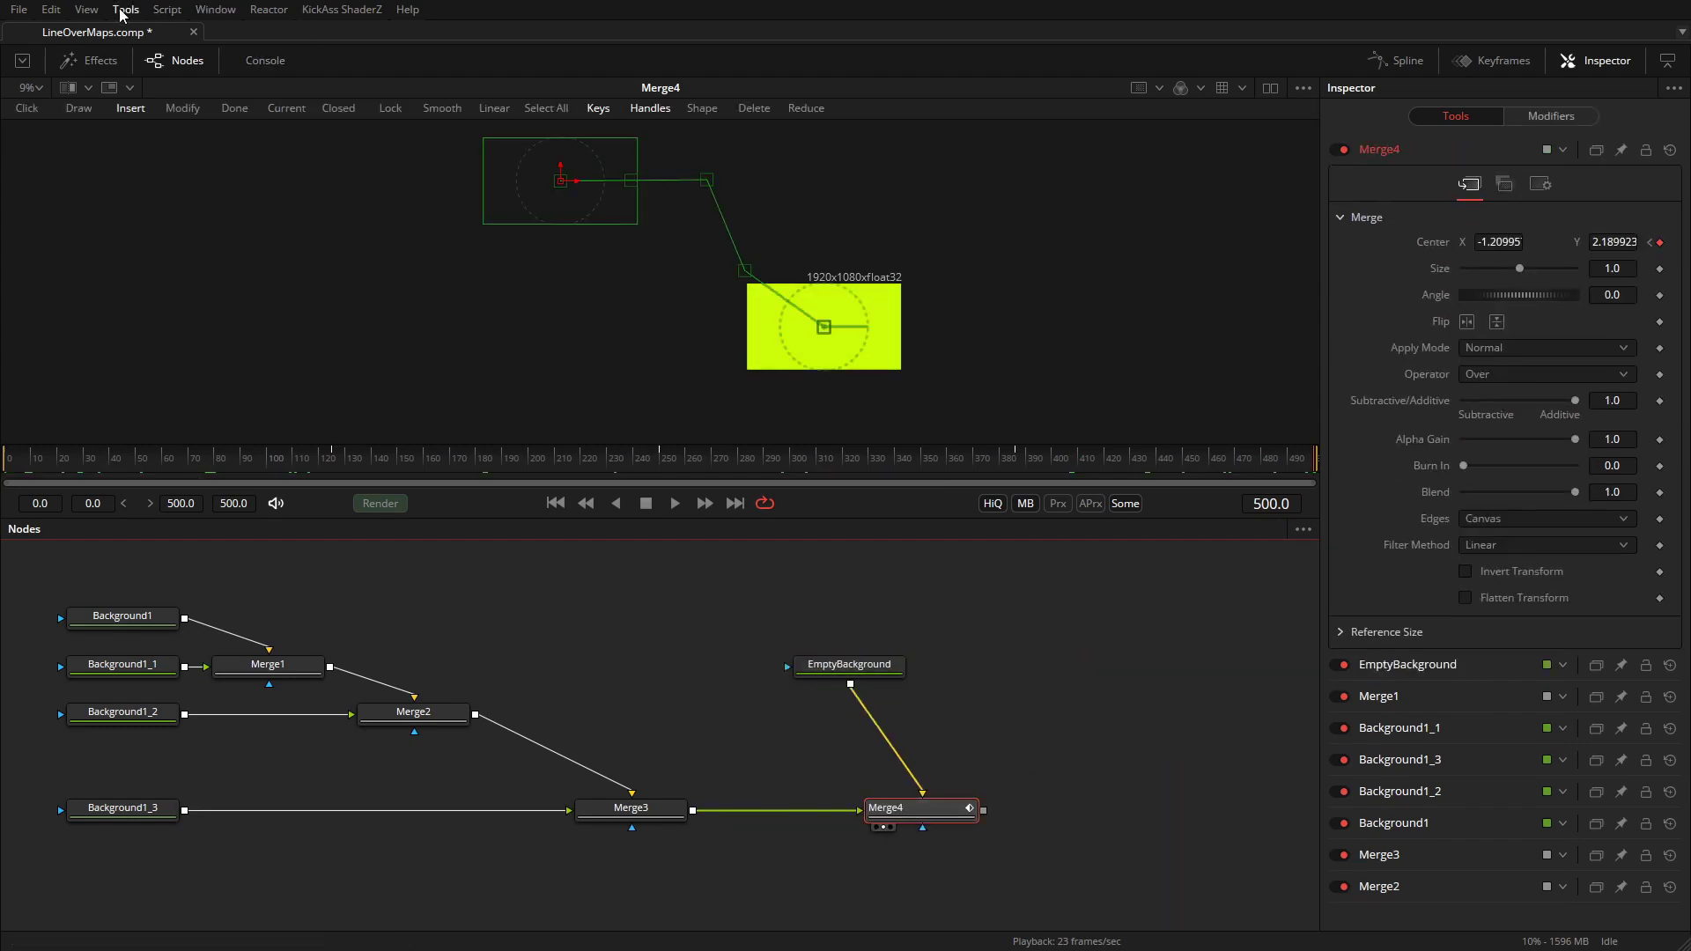
- Add a Paint node after Merge4, view its output and activate the PolylineStroke tool
{"action": "left_click", "coordinate": [180, 363]}
{"action": "key", "text": "2"}
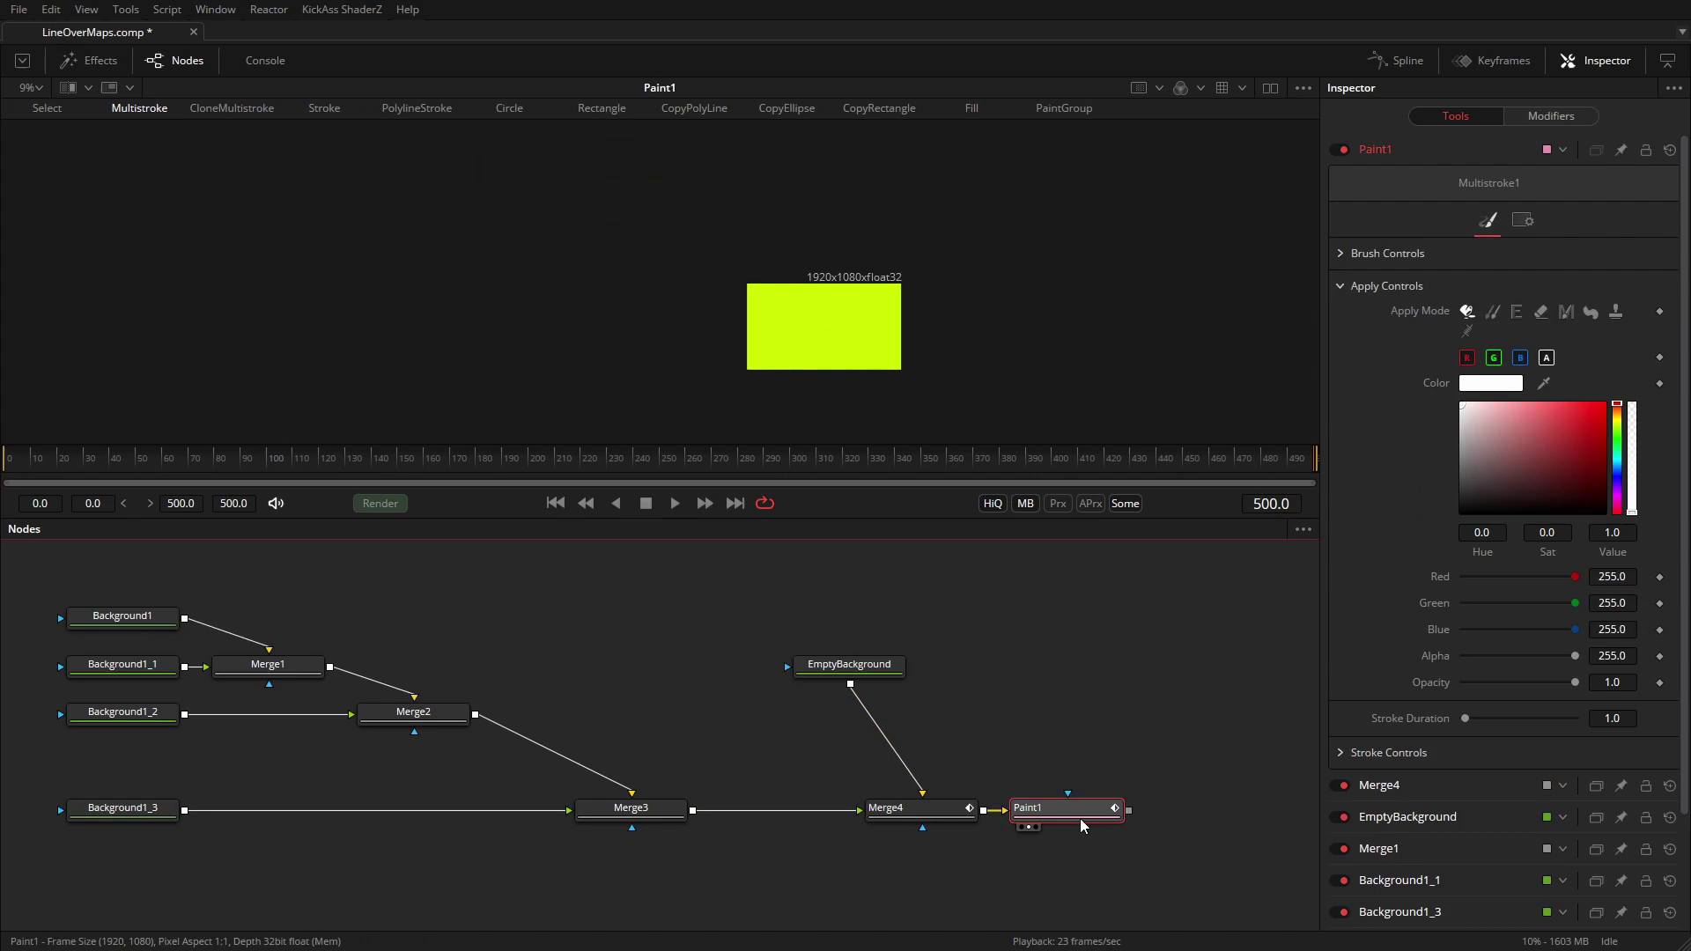
{"action": "left_click", "coordinate": [416, 107]}
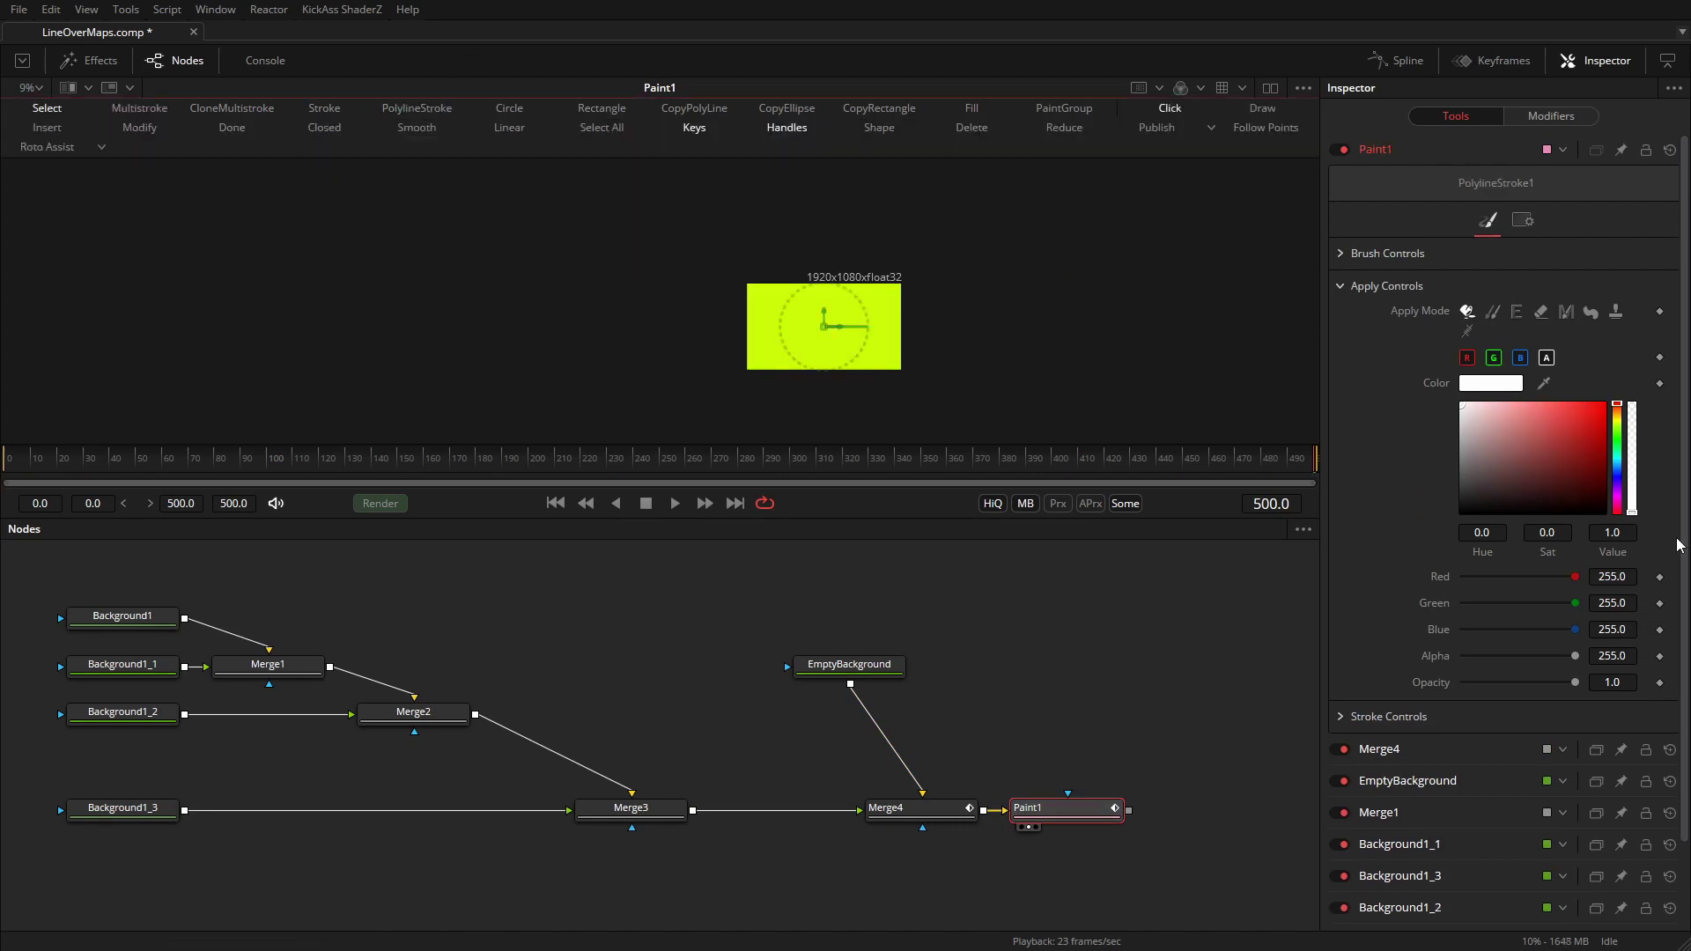
- Connect the polyline stroke's Center in the Stroke Controls to Merge4's animated center path
{"action": "scroll", "coordinate": [1416, 283], "scroll_direction": "down", "scroll_amount": 2}
{"action": "left_click", "coordinate": [1389, 617]}
{"action": "scroll", "coordinate": [1636, 628], "scroll_direction": "down", "scroll_amount": 3}
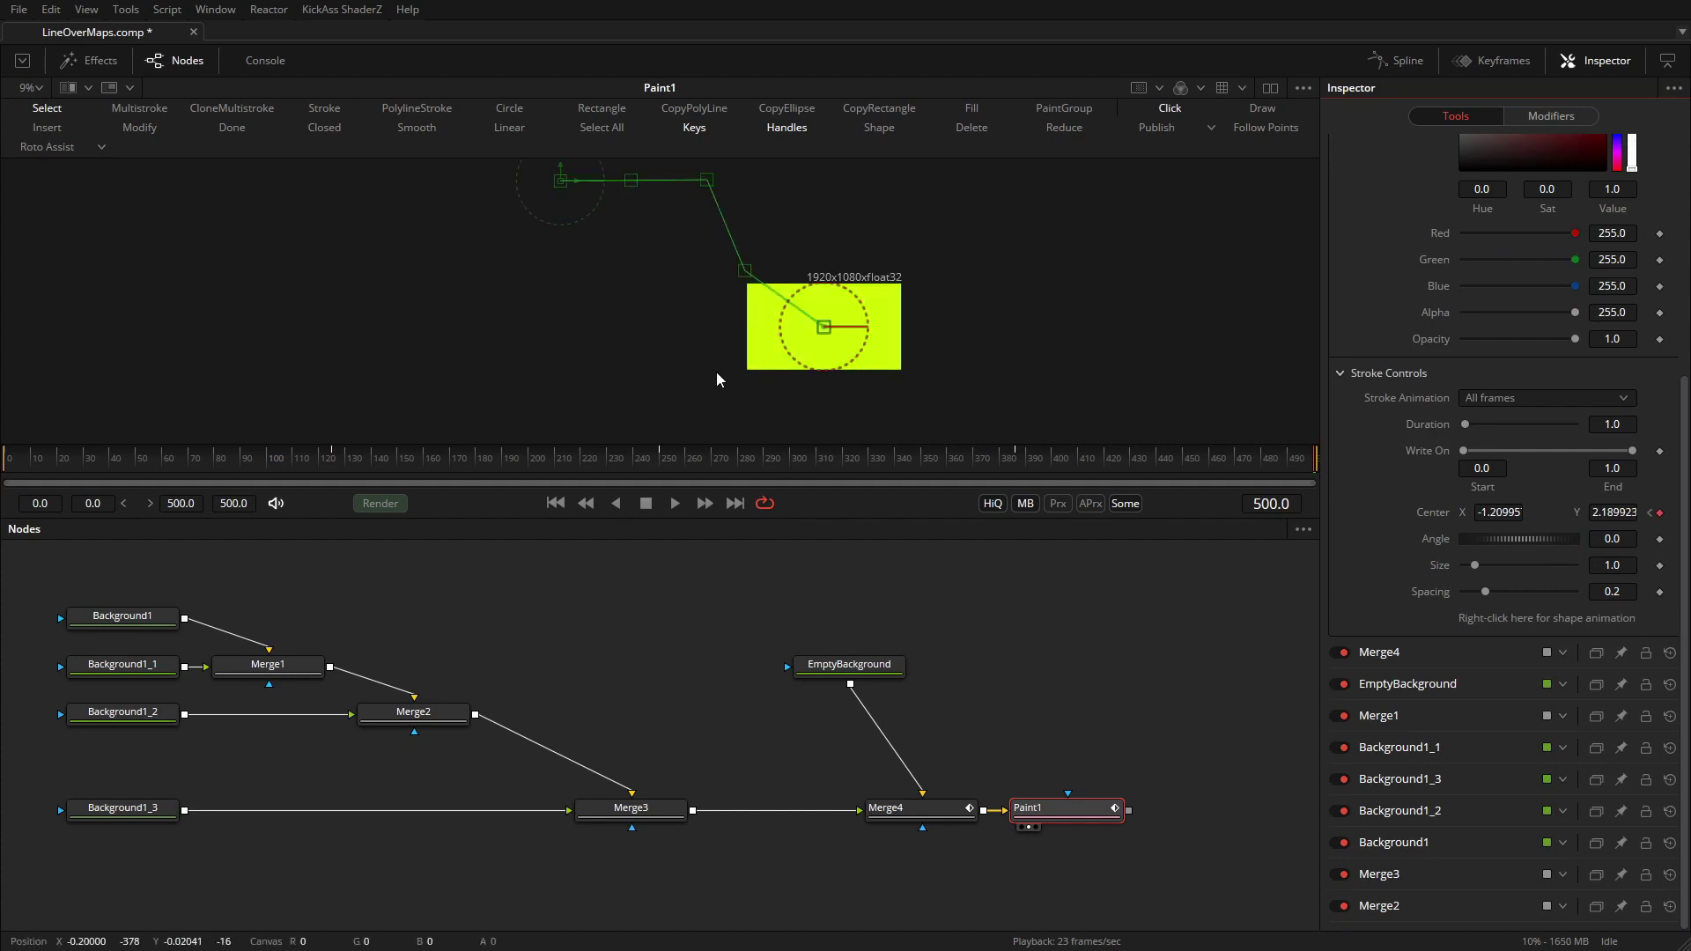
- Draw a polyline stroke starting on the red map at frame 0 and ending on the yellow map at frame 500
{"action": "left_click_drag", "start_coordinate": [747, 374], "coordinate": [789, 385]}
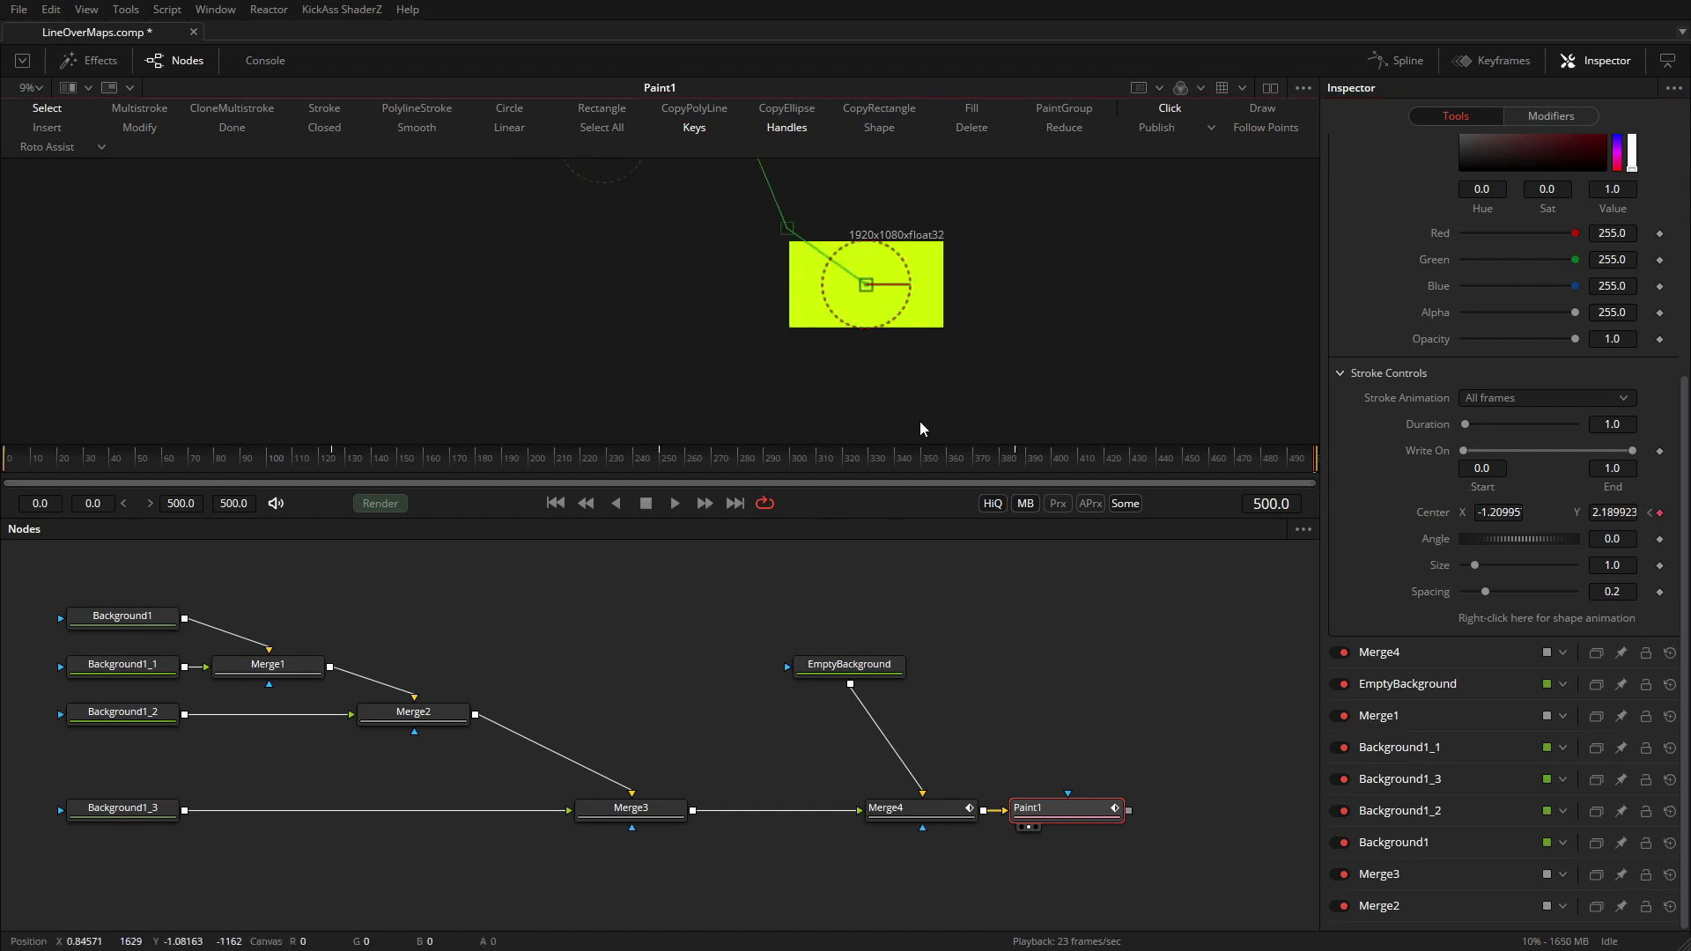
{"action": "left_click", "coordinate": [555, 503]}
{"action": "left_click_drag", "start_coordinate": [703, 377], "coordinate": [627, 461]}
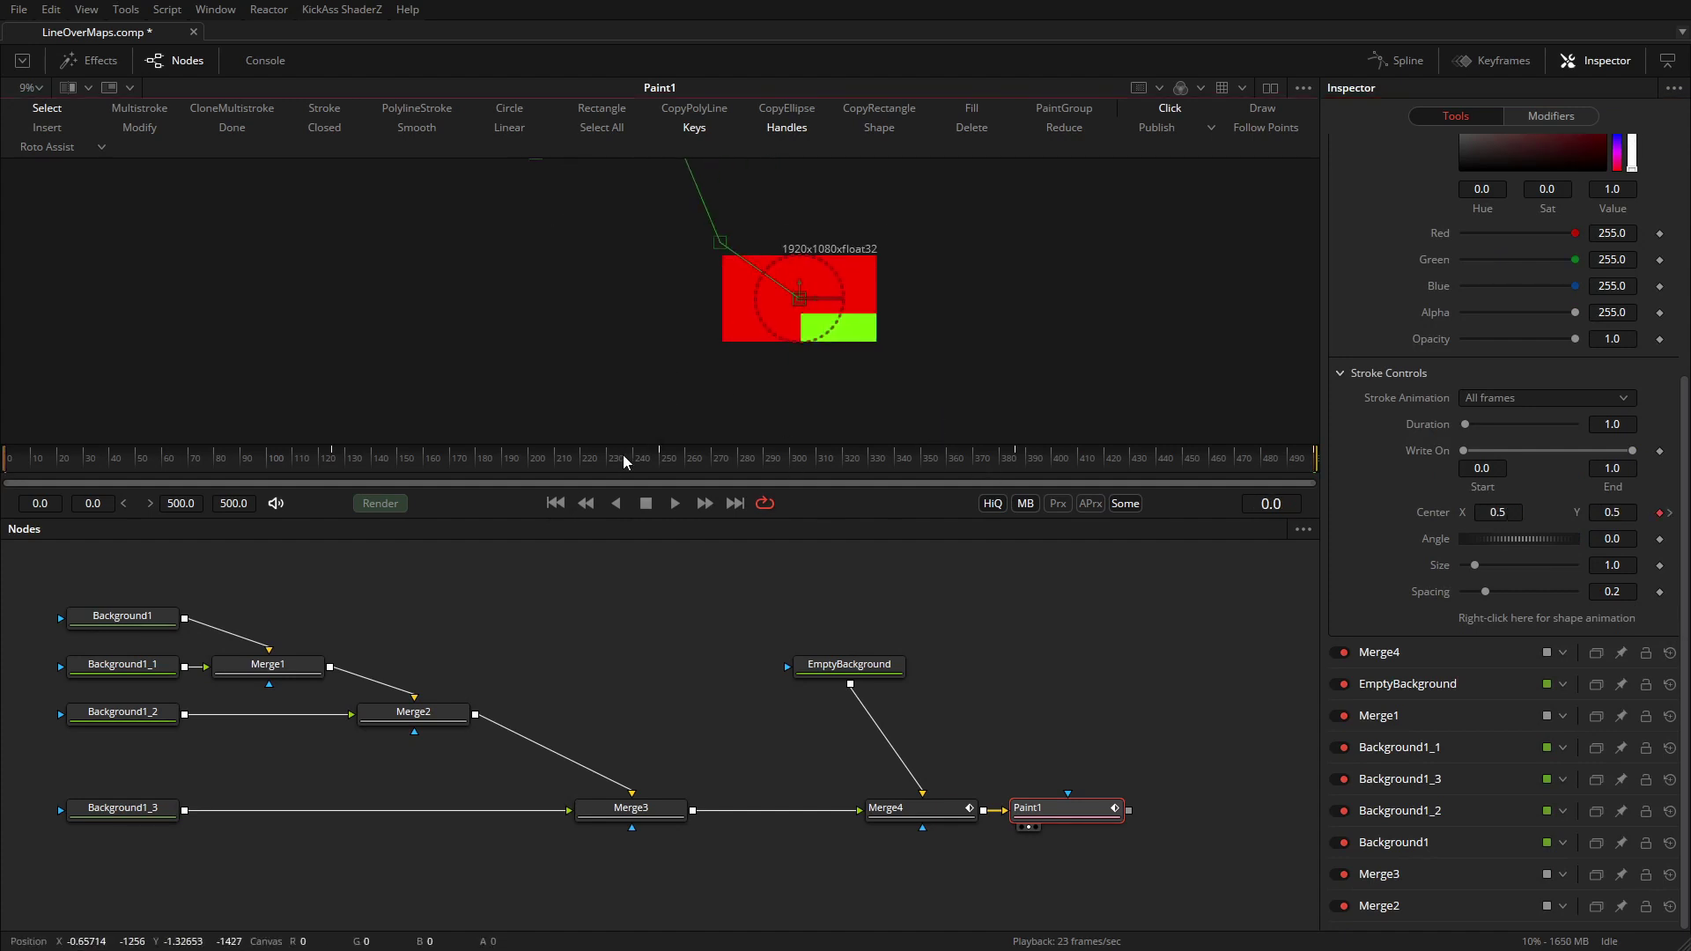
{"action": "scroll", "coordinate": [671, 415], "scroll_direction": "down", "scroll_amount": 1}
{"action": "scroll", "coordinate": [731, 344], "scroll_direction": "up", "scroll_amount": 2}
{"action": "left_click_drag", "start_coordinate": [798, 163], "coordinate": [759, 299]}
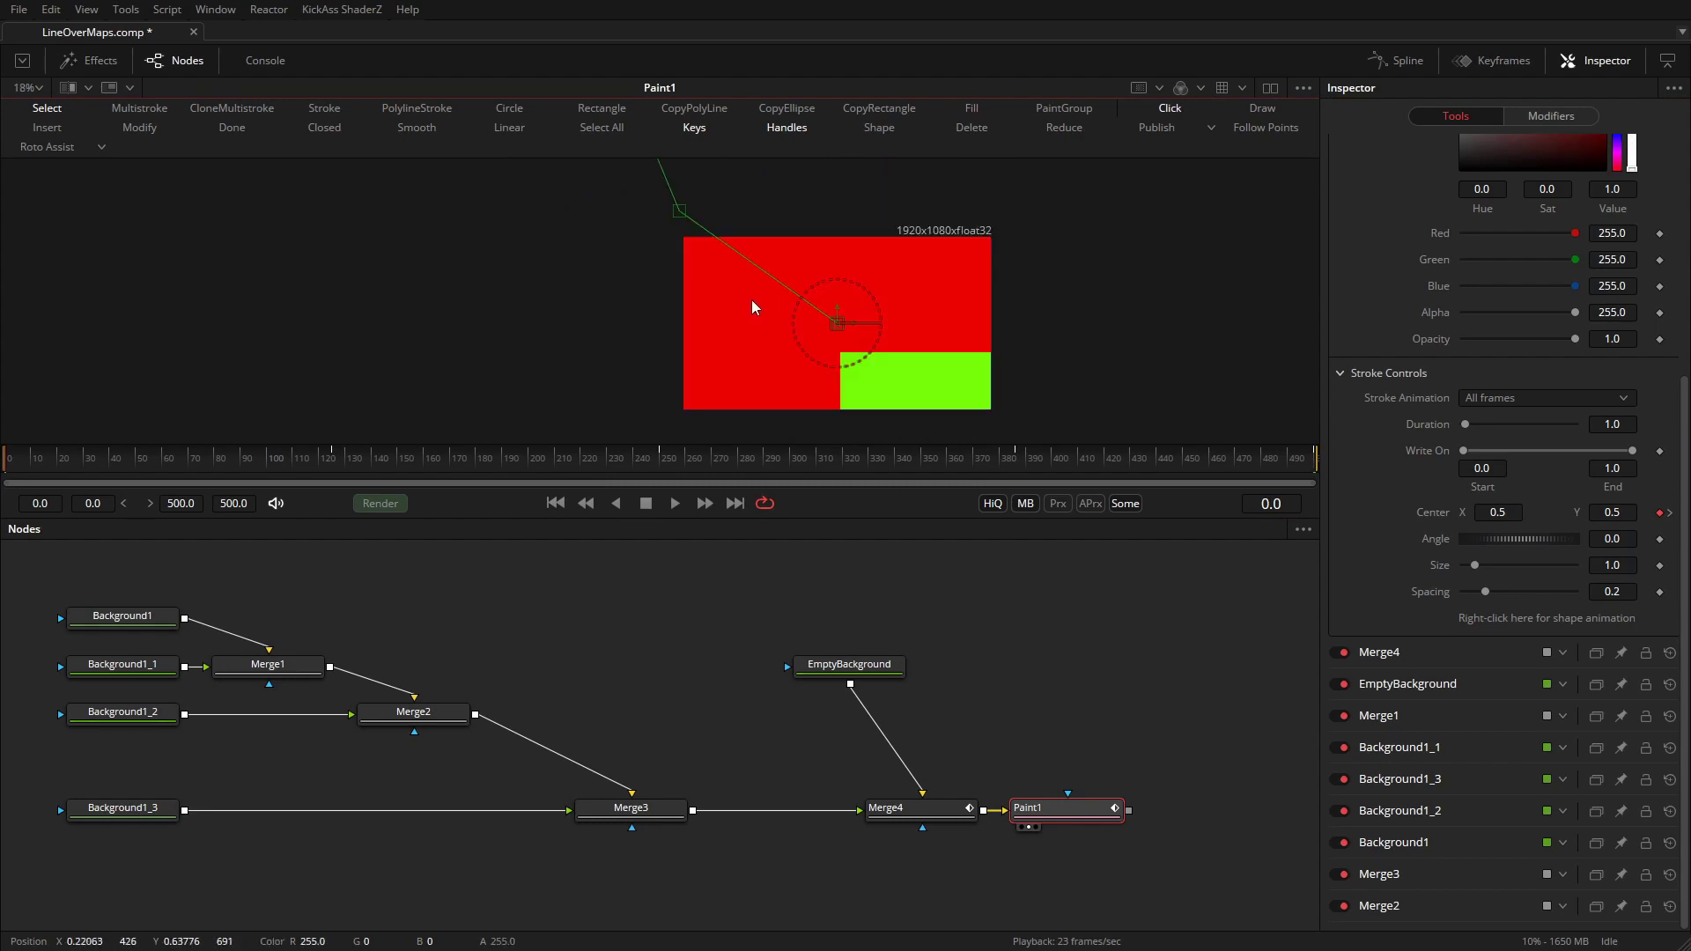
{"action": "left_click", "coordinate": [748, 295]}
{"action": "left_click_drag", "start_coordinate": [1231, 469], "coordinate": [1378, 479]}
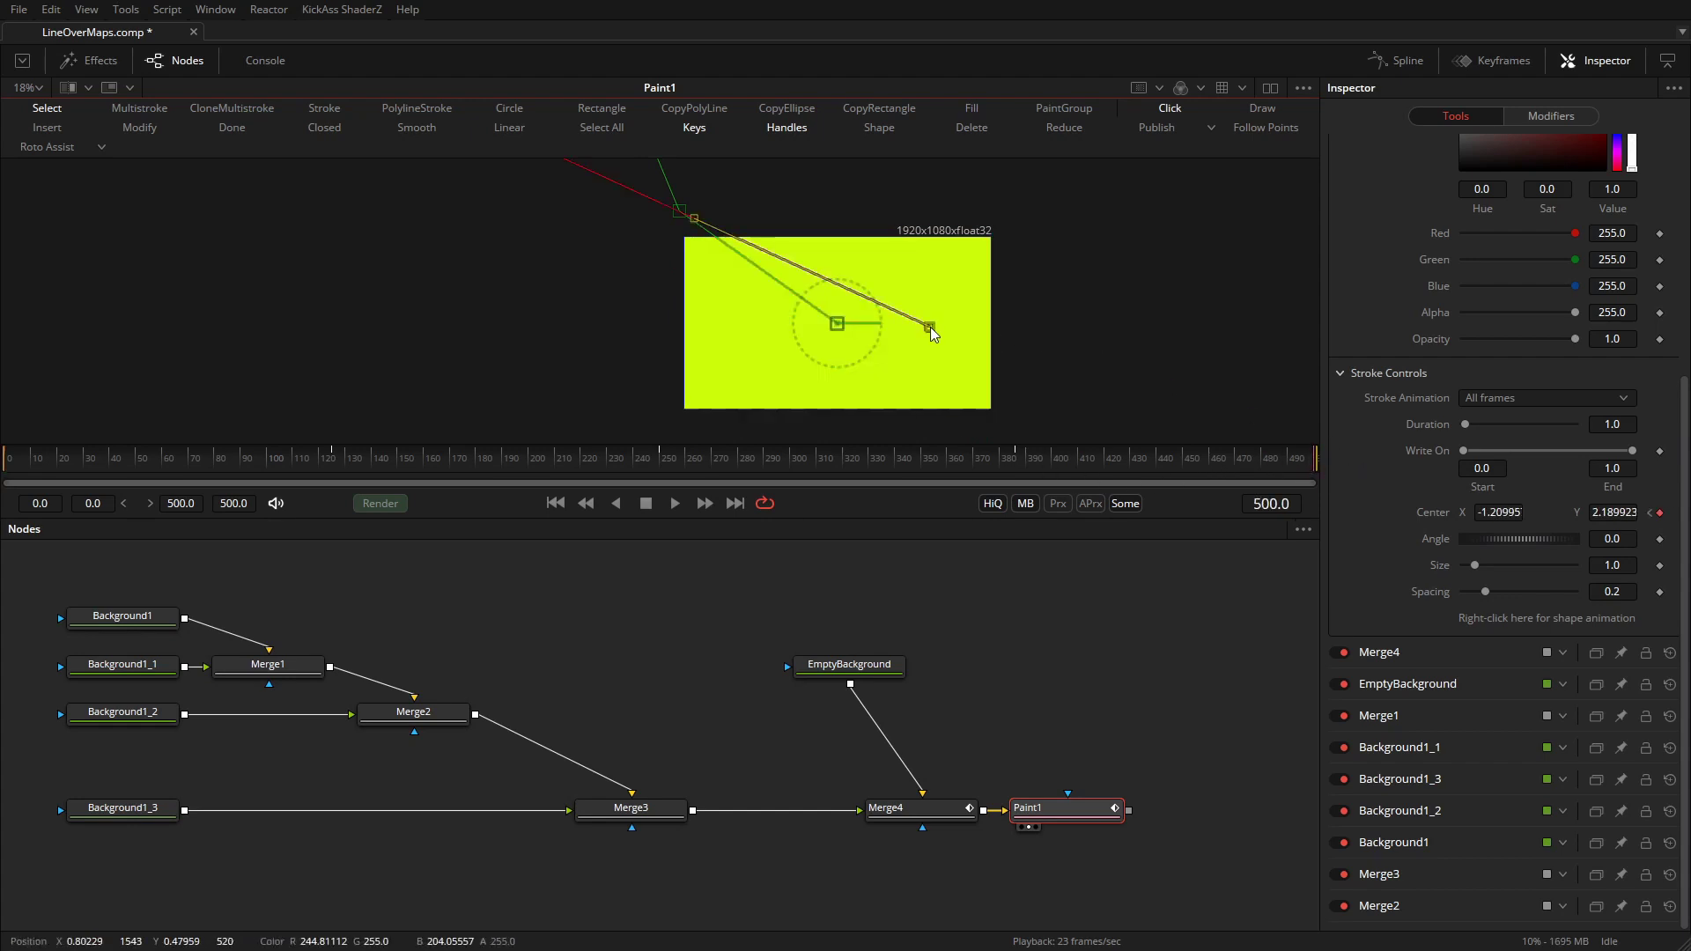
- Scrub through the timeline and return to the early frames to check that the stroke follows the moving maps
{"action": "scroll", "coordinate": [766, 302], "scroll_direction": "down", "scroll_amount": 2}
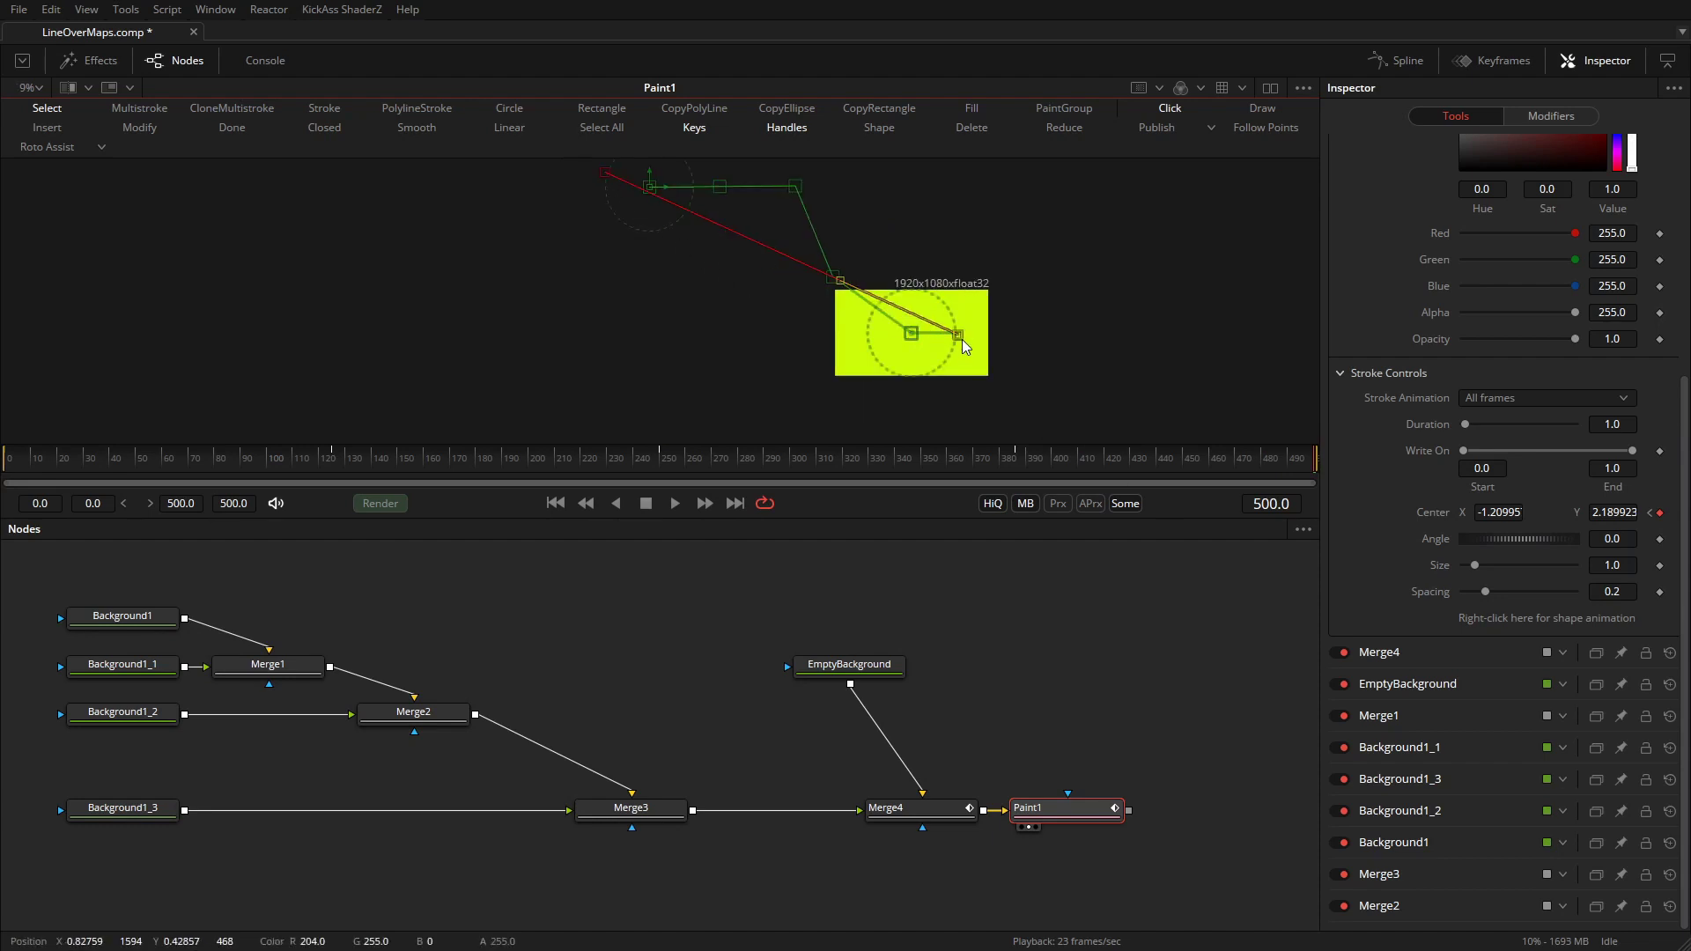
{"action": "left_click_drag", "start_coordinate": [908, 447], "coordinate": [402, 445]}
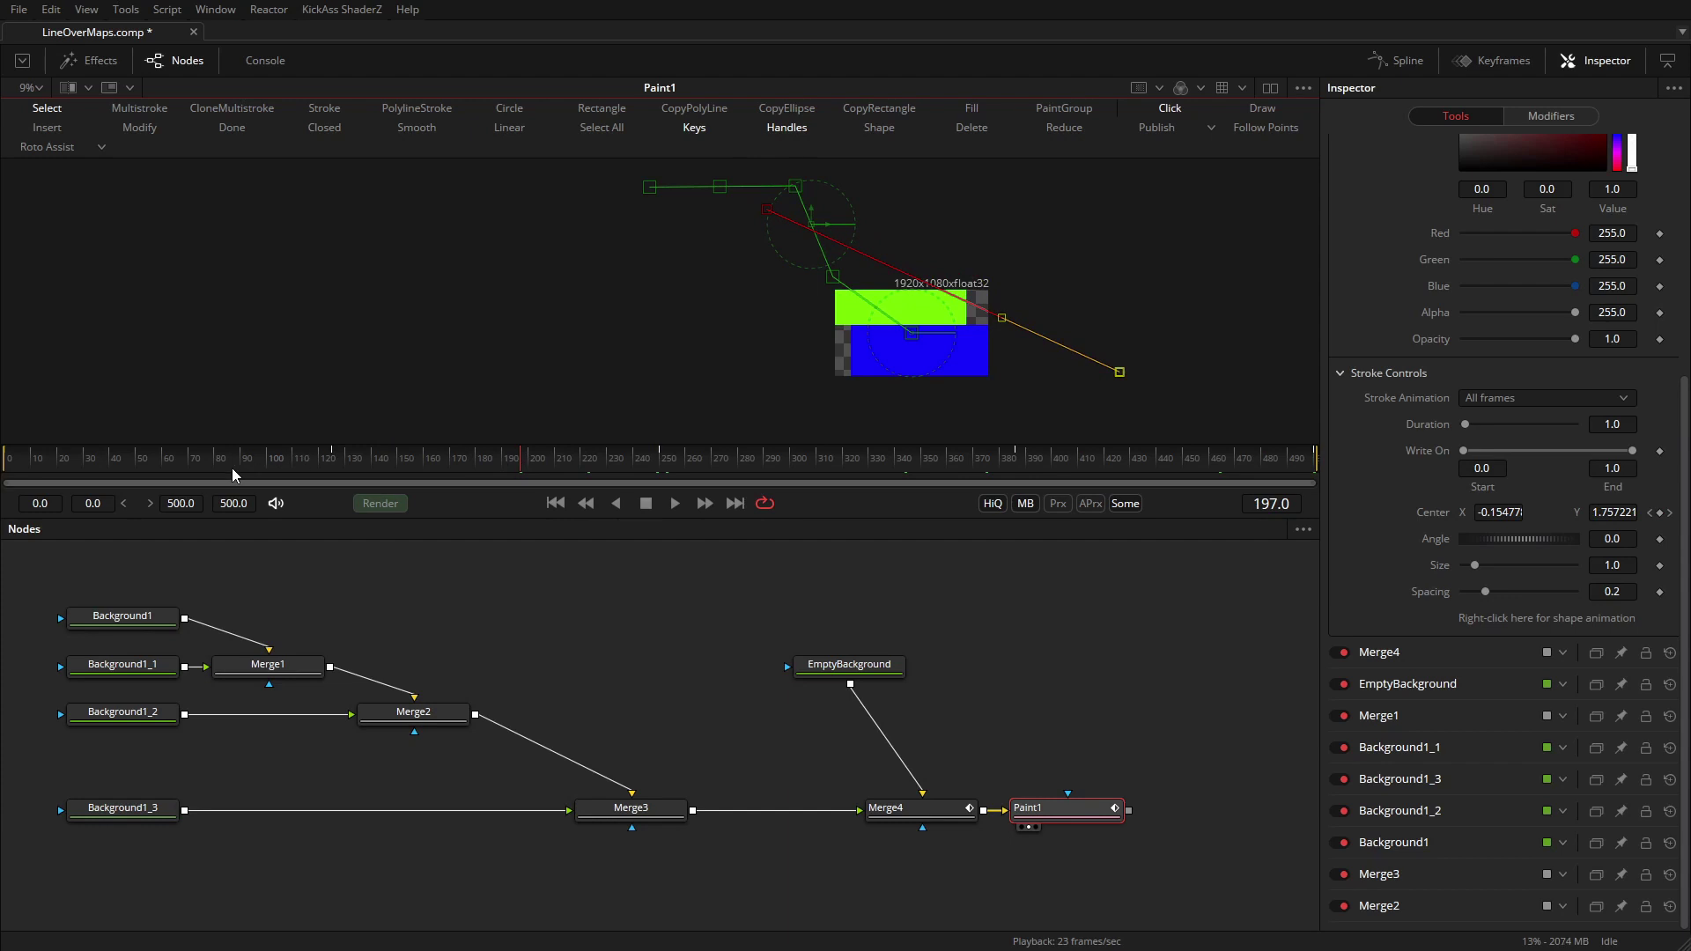
{"action": "left_click_drag", "start_coordinate": [236, 476], "coordinate": [124, 459]}
{"action": "left_click", "coordinate": [555, 503]}
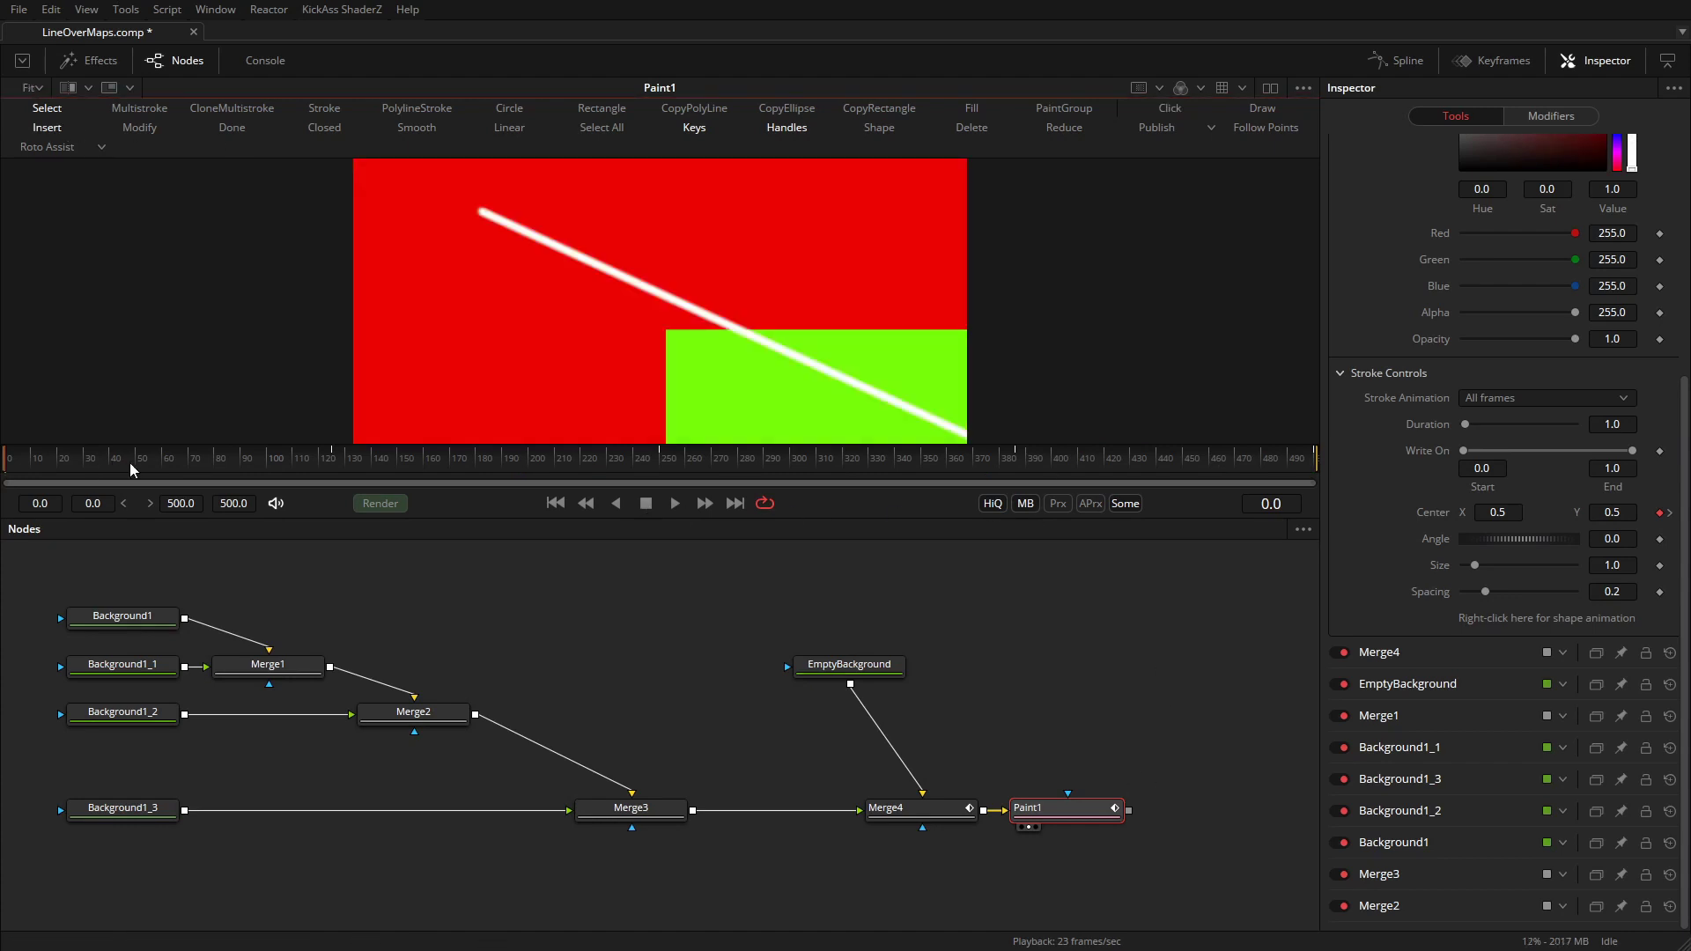
{"action": "mouse_move", "coordinate": [142, 467]}
{"action": "left_mouse_down"}
{"action": "mouse_move", "coordinate": [238, 457]}
{"action": "mouse_move", "coordinate": [132, 486]}
{"action": "left_mouse_up"}
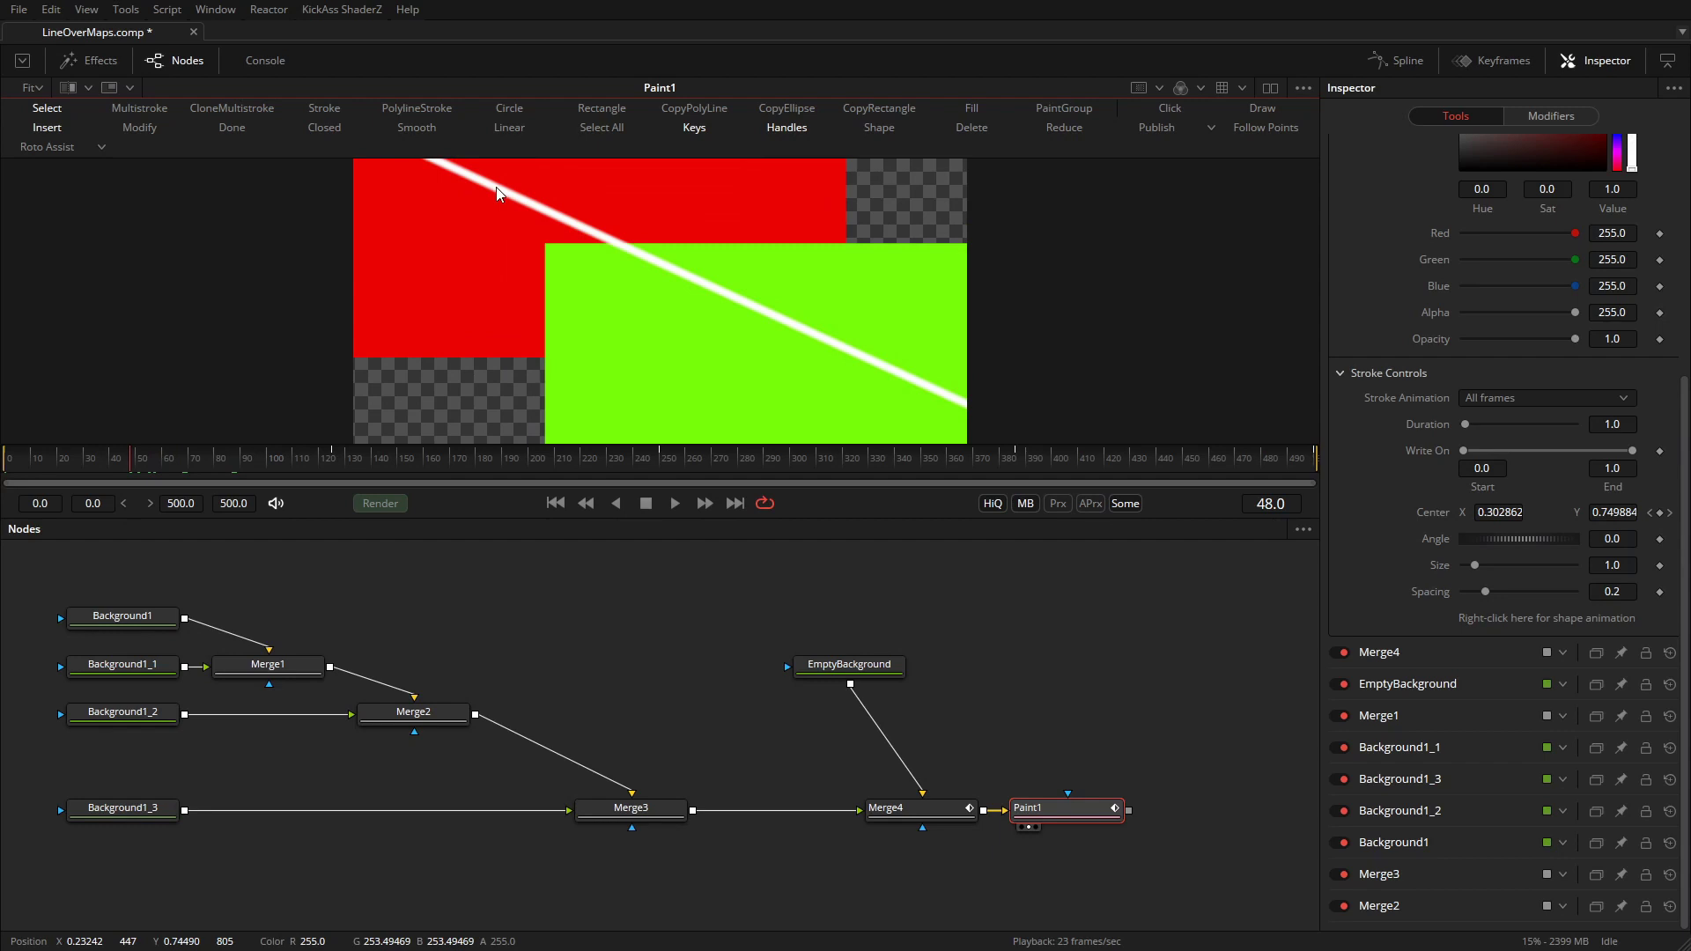
- Insert and move points on the polyline stroke at frame 48 so it zigzags across the red and green maps
{"action": "left_click_drag", "start_coordinate": [900, 357], "coordinate": [903, 376]}
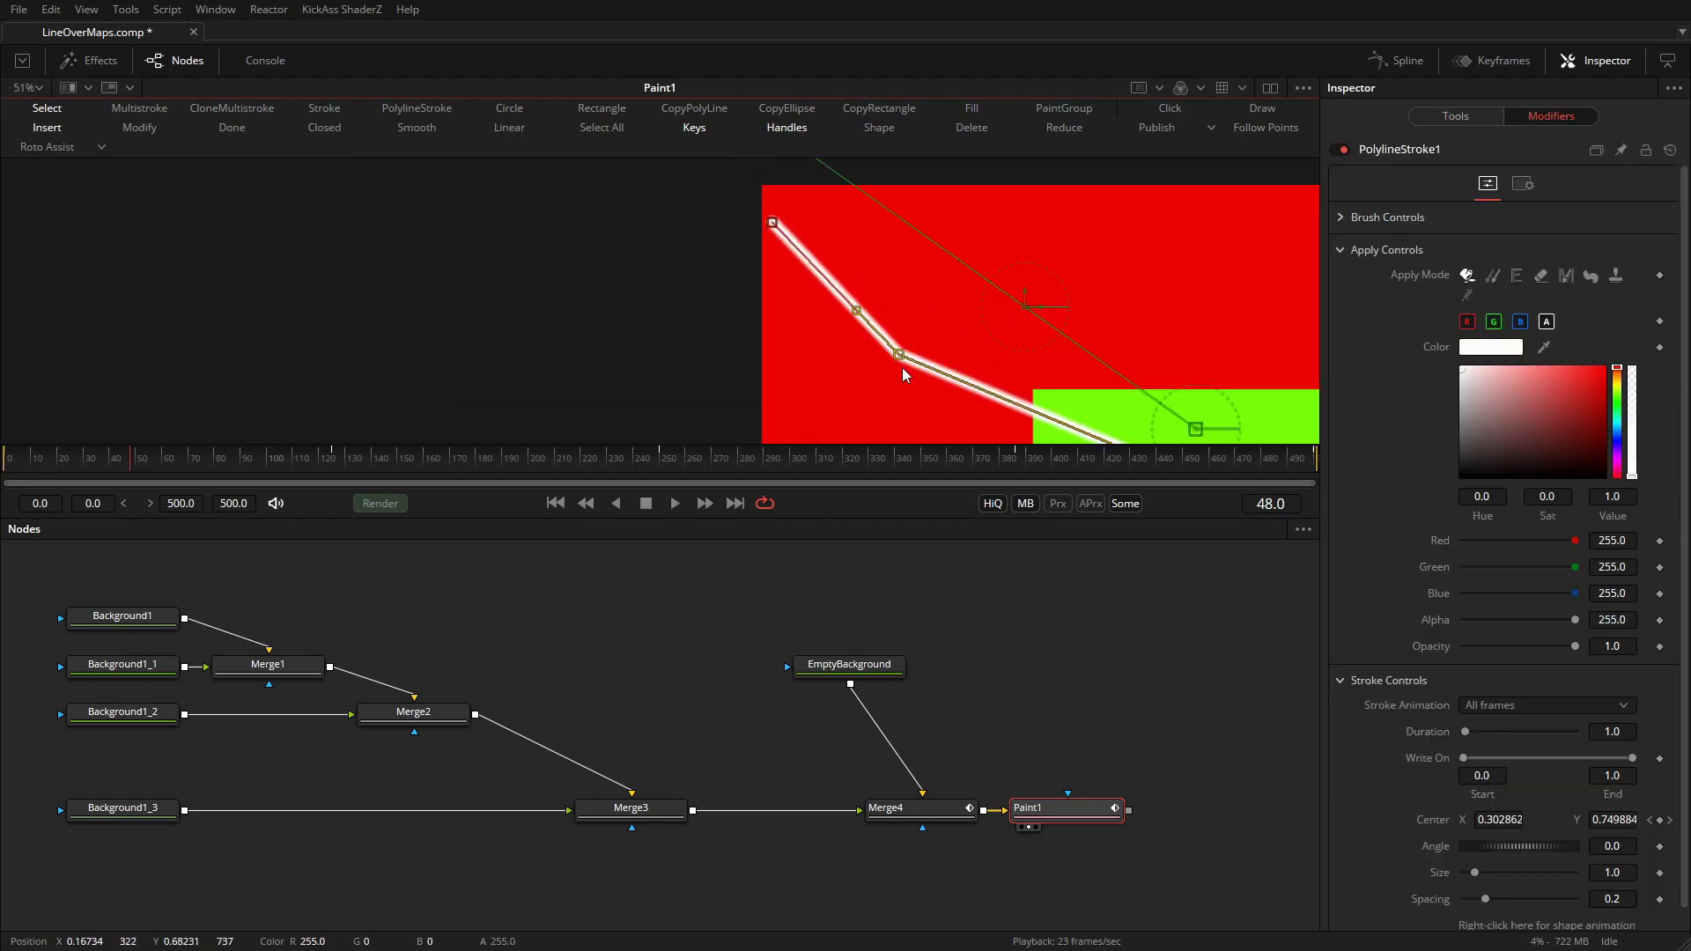
{"action": "left_click_drag", "start_coordinate": [1102, 415], "coordinate": [828, 272]}
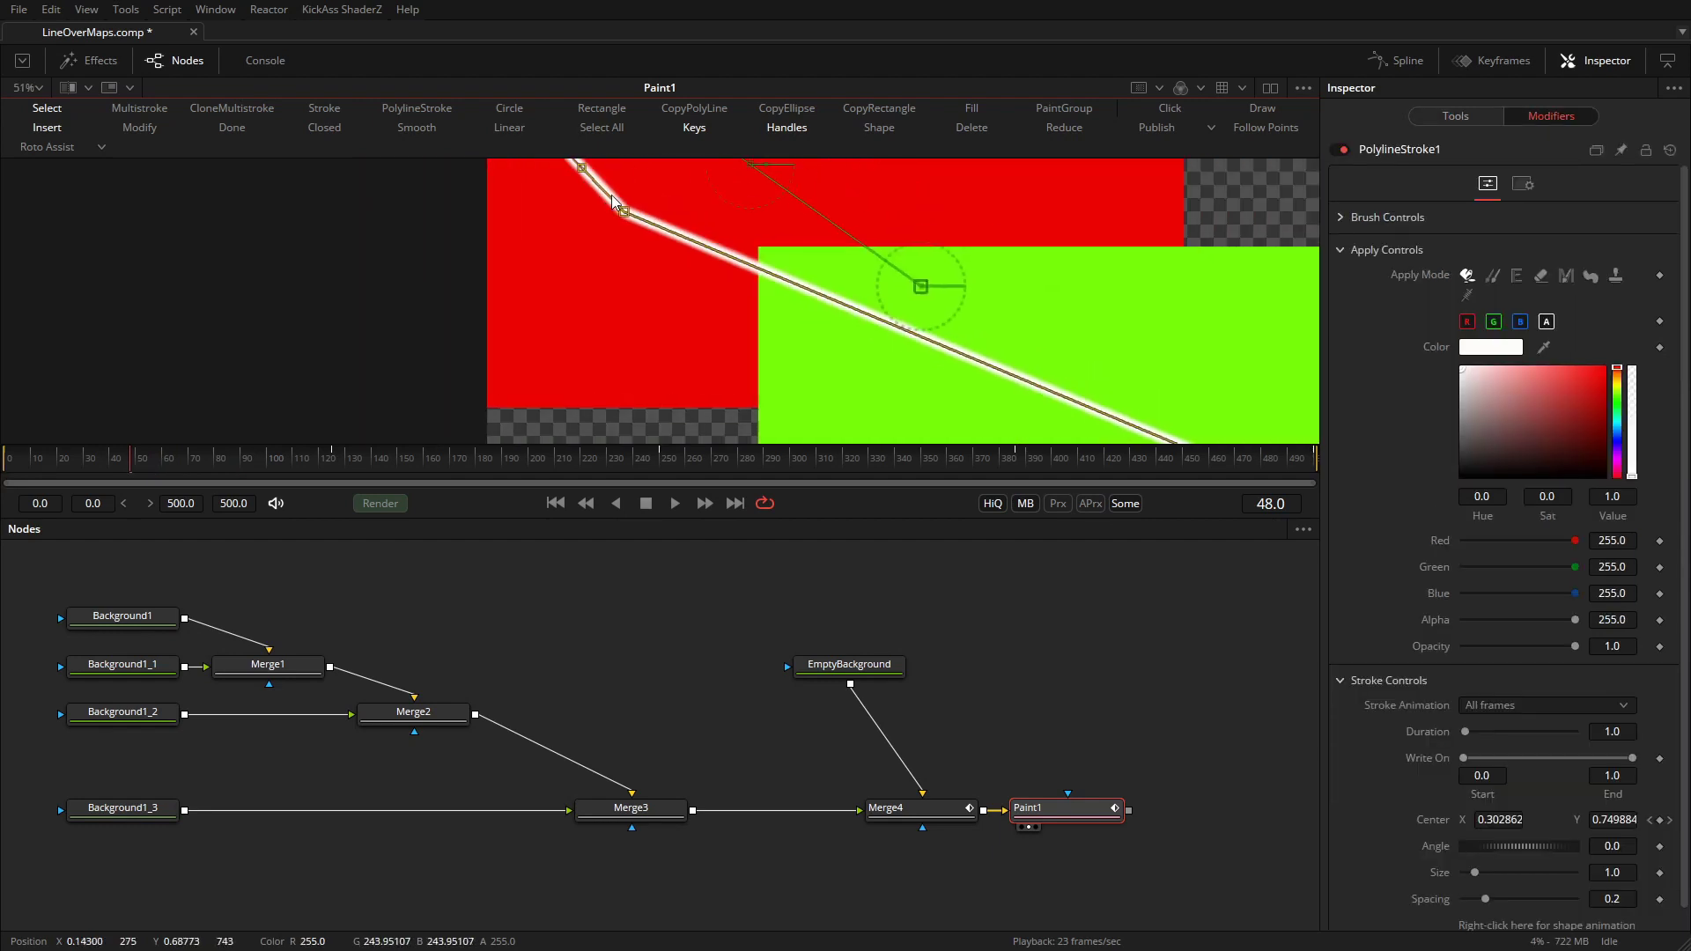
{"action": "left_click_drag", "start_coordinate": [976, 361], "coordinate": [817, 360]}
{"action": "left_click_drag", "start_coordinate": [942, 408], "coordinate": [1076, 332]}
{"action": "mouse_move", "coordinate": [1134, 401]}
{"action": "left_mouse_down"}
{"action": "mouse_move", "coordinate": [713, 302]}
{"action": "mouse_move", "coordinate": [682, 177]}
{"action": "left_mouse_up"}
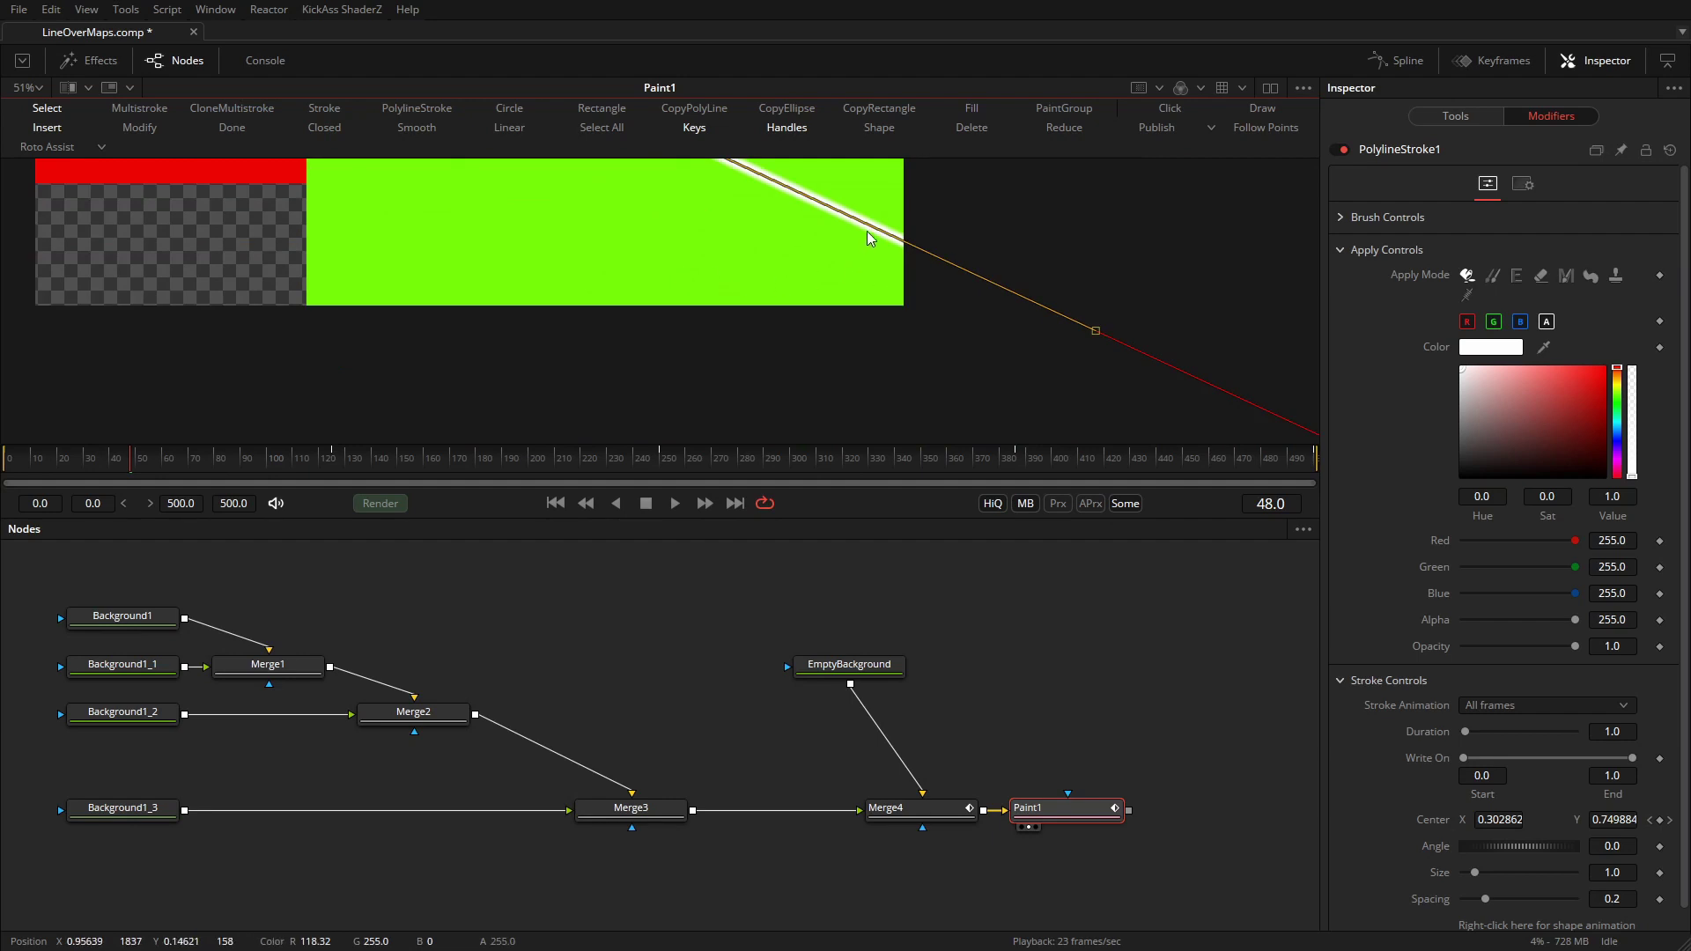
{"action": "mouse_move", "coordinate": [871, 231]}
{"action": "left_mouse_down"}
{"action": "mouse_move", "coordinate": [628, 255]}
{"action": "mouse_move", "coordinate": [723, 208]}
{"action": "mouse_move", "coordinate": [807, 207]}
{"action": "mouse_move", "coordinate": [791, 254]}
{"action": "mouse_move", "coordinate": [738, 268]}
{"action": "left_mouse_up"}
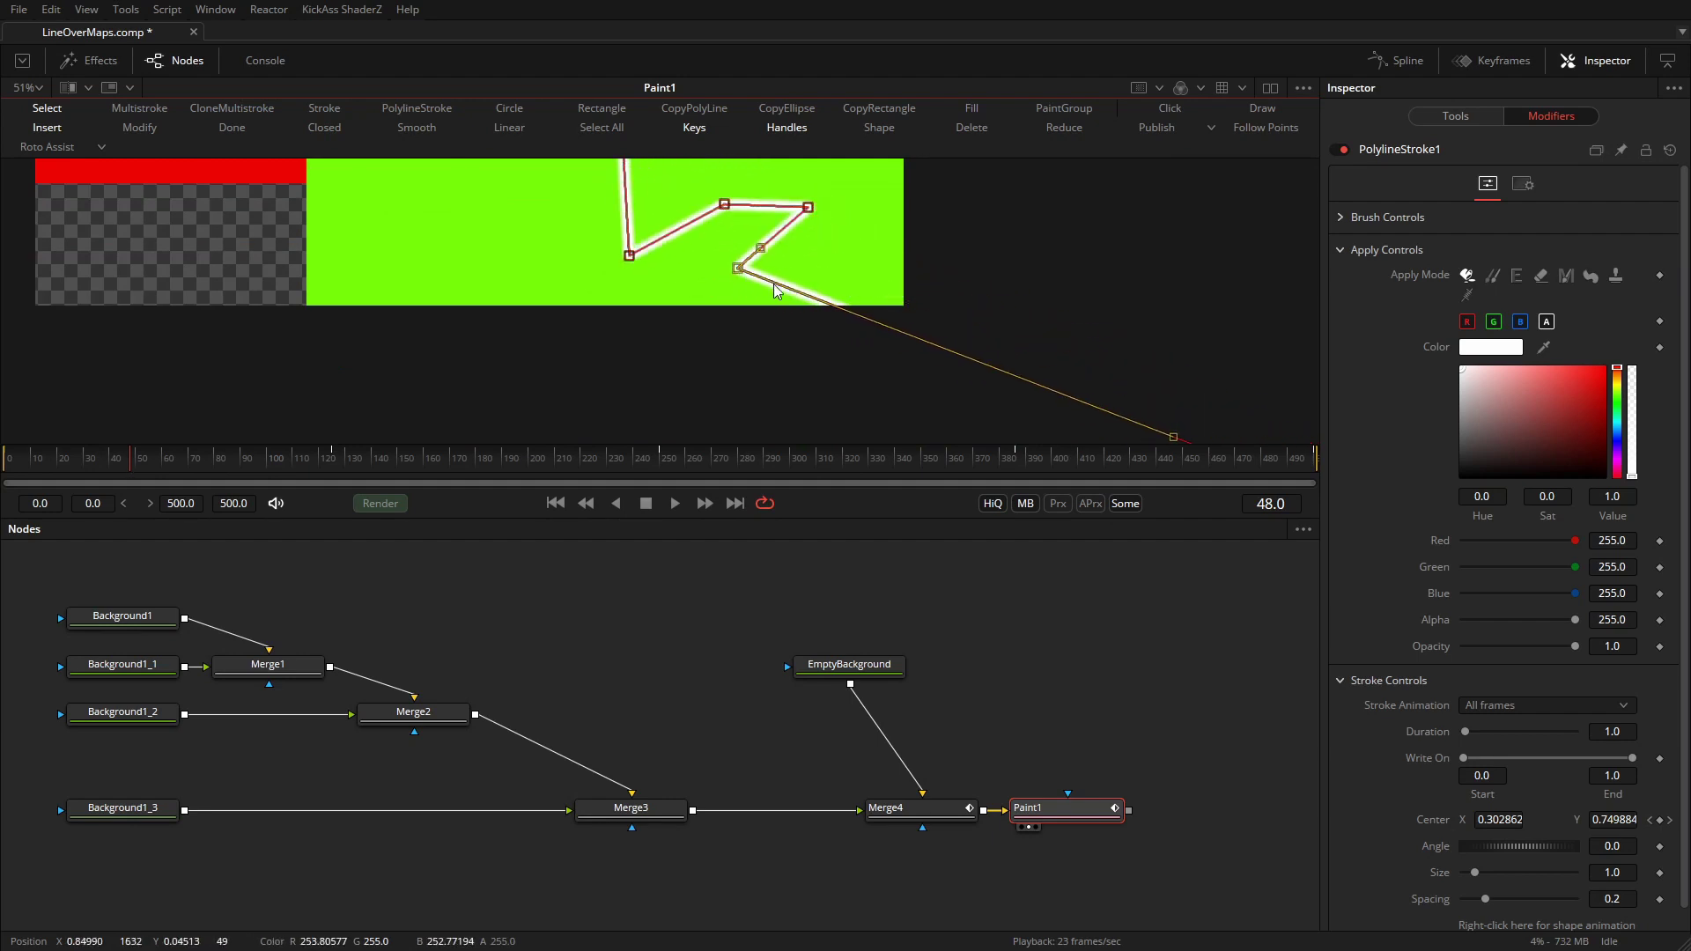
- At frame 204, pull a new point of the stroke down onto the lower part of the blue map
{"action": "left_click", "coordinate": [555, 456]}
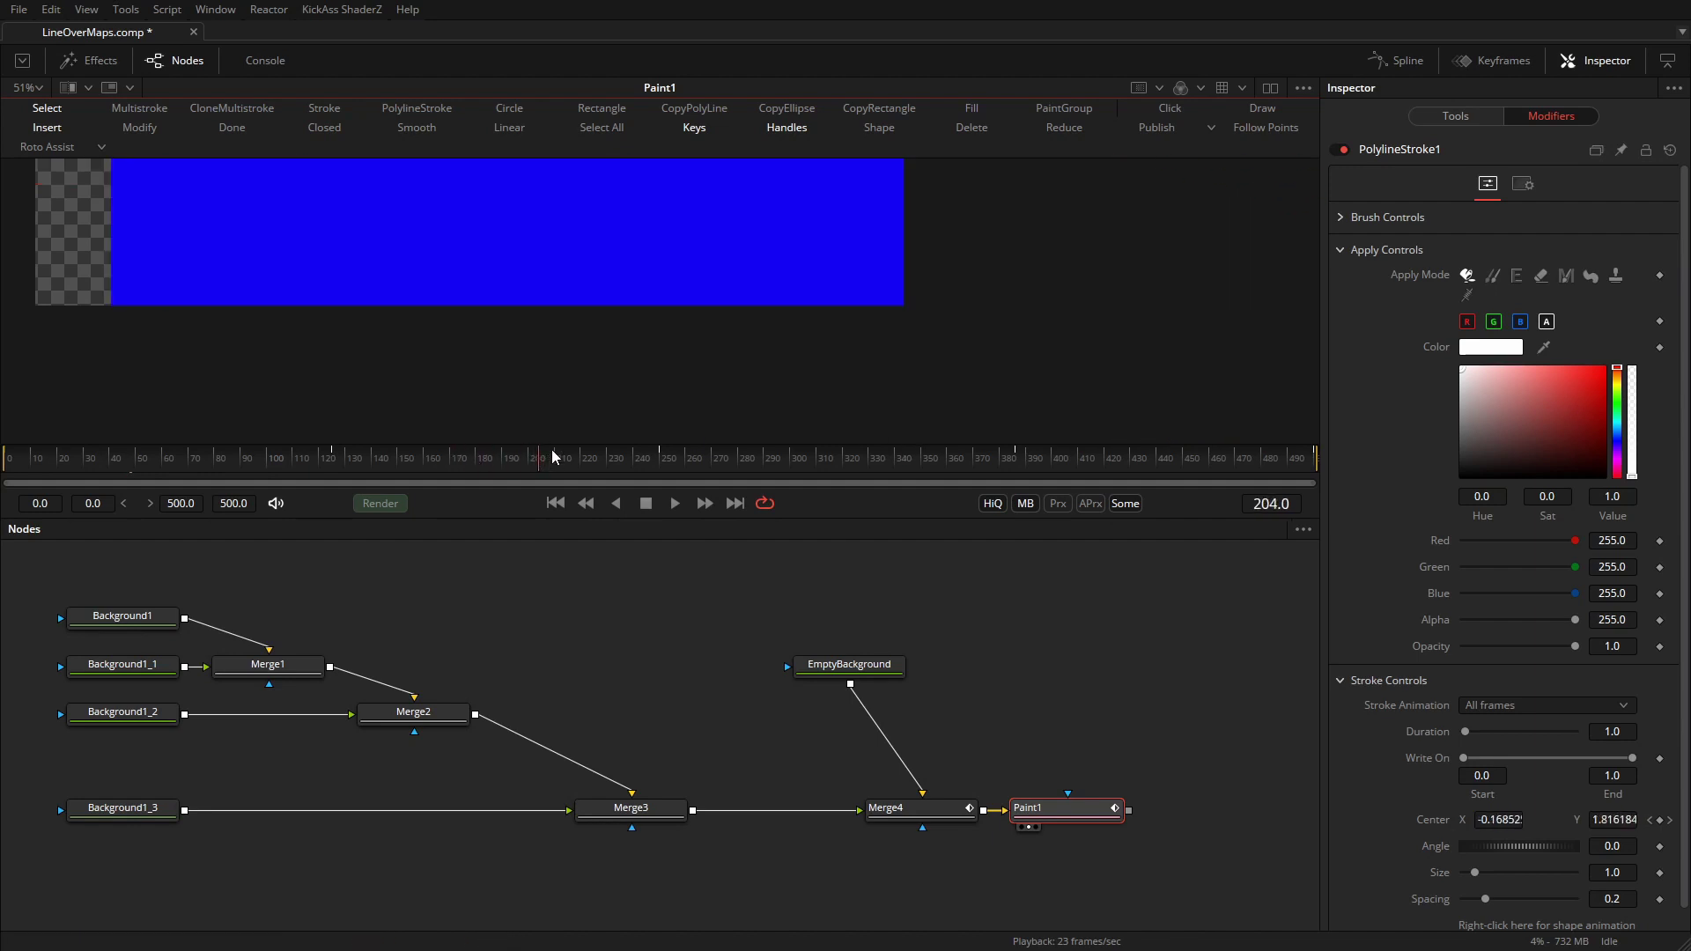
{"action": "scroll", "coordinate": [547, 373], "scroll_direction": "down", "scroll_amount": 3}
{"action": "scroll", "coordinate": [527, 290], "scroll_direction": "up", "scroll_amount": 4}
{"action": "scroll", "coordinate": [527, 287], "scroll_direction": "down", "scroll_amount": 6}
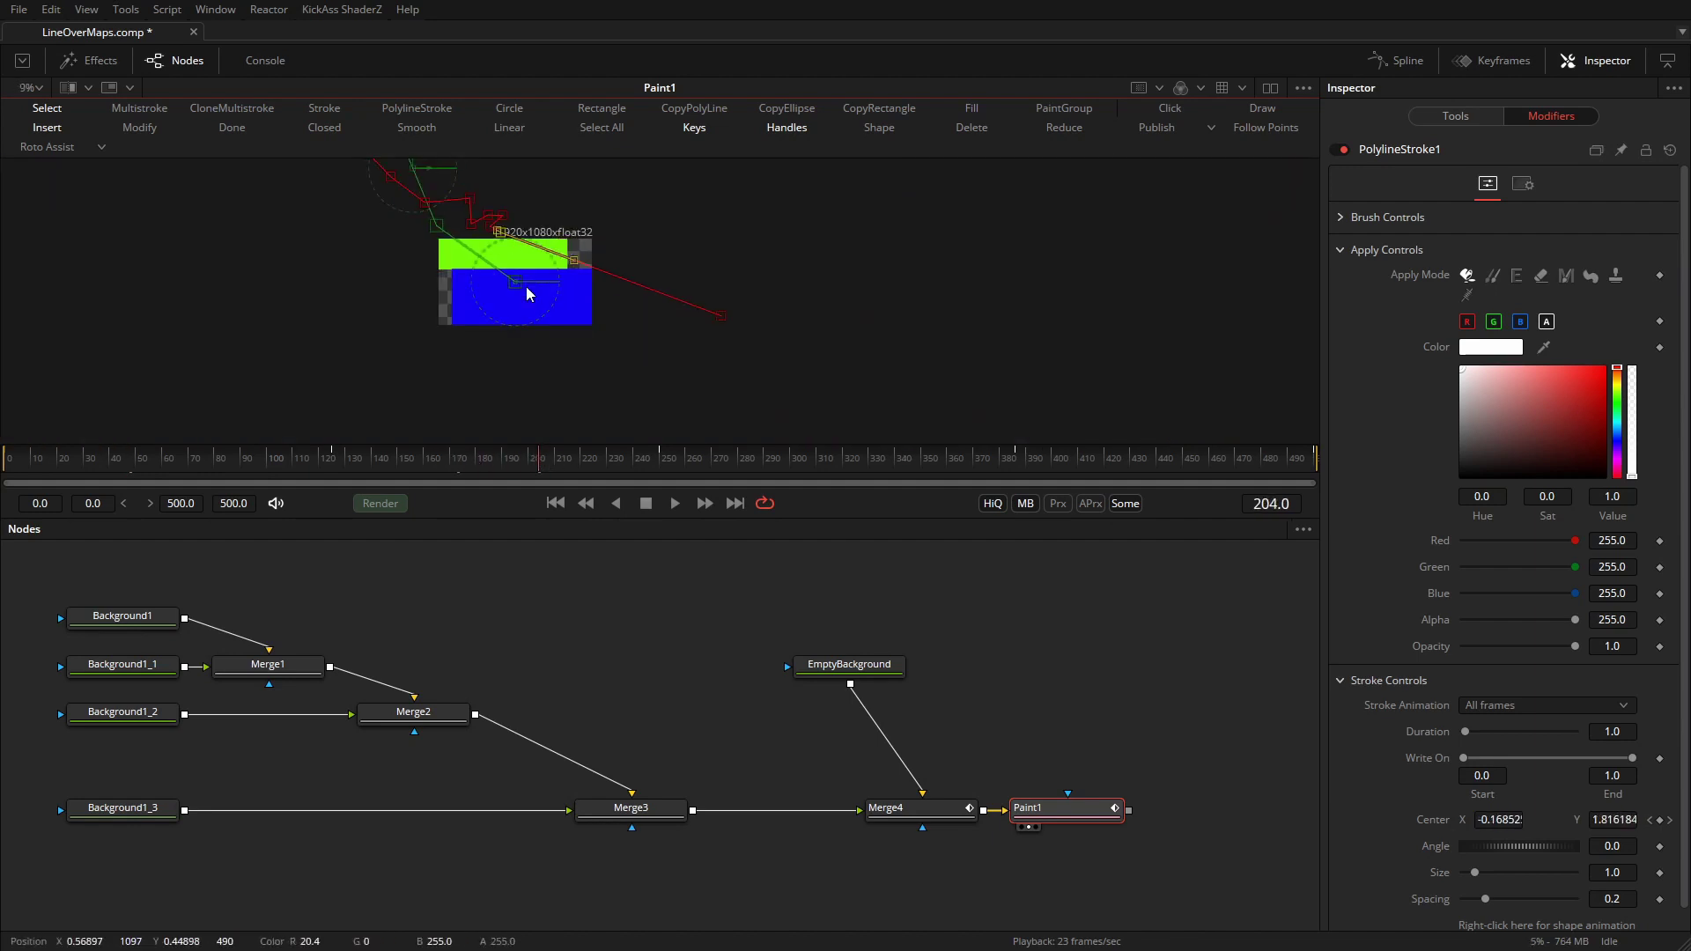
{"action": "scroll", "coordinate": [529, 293], "scroll_direction": "up", "scroll_amount": 3}
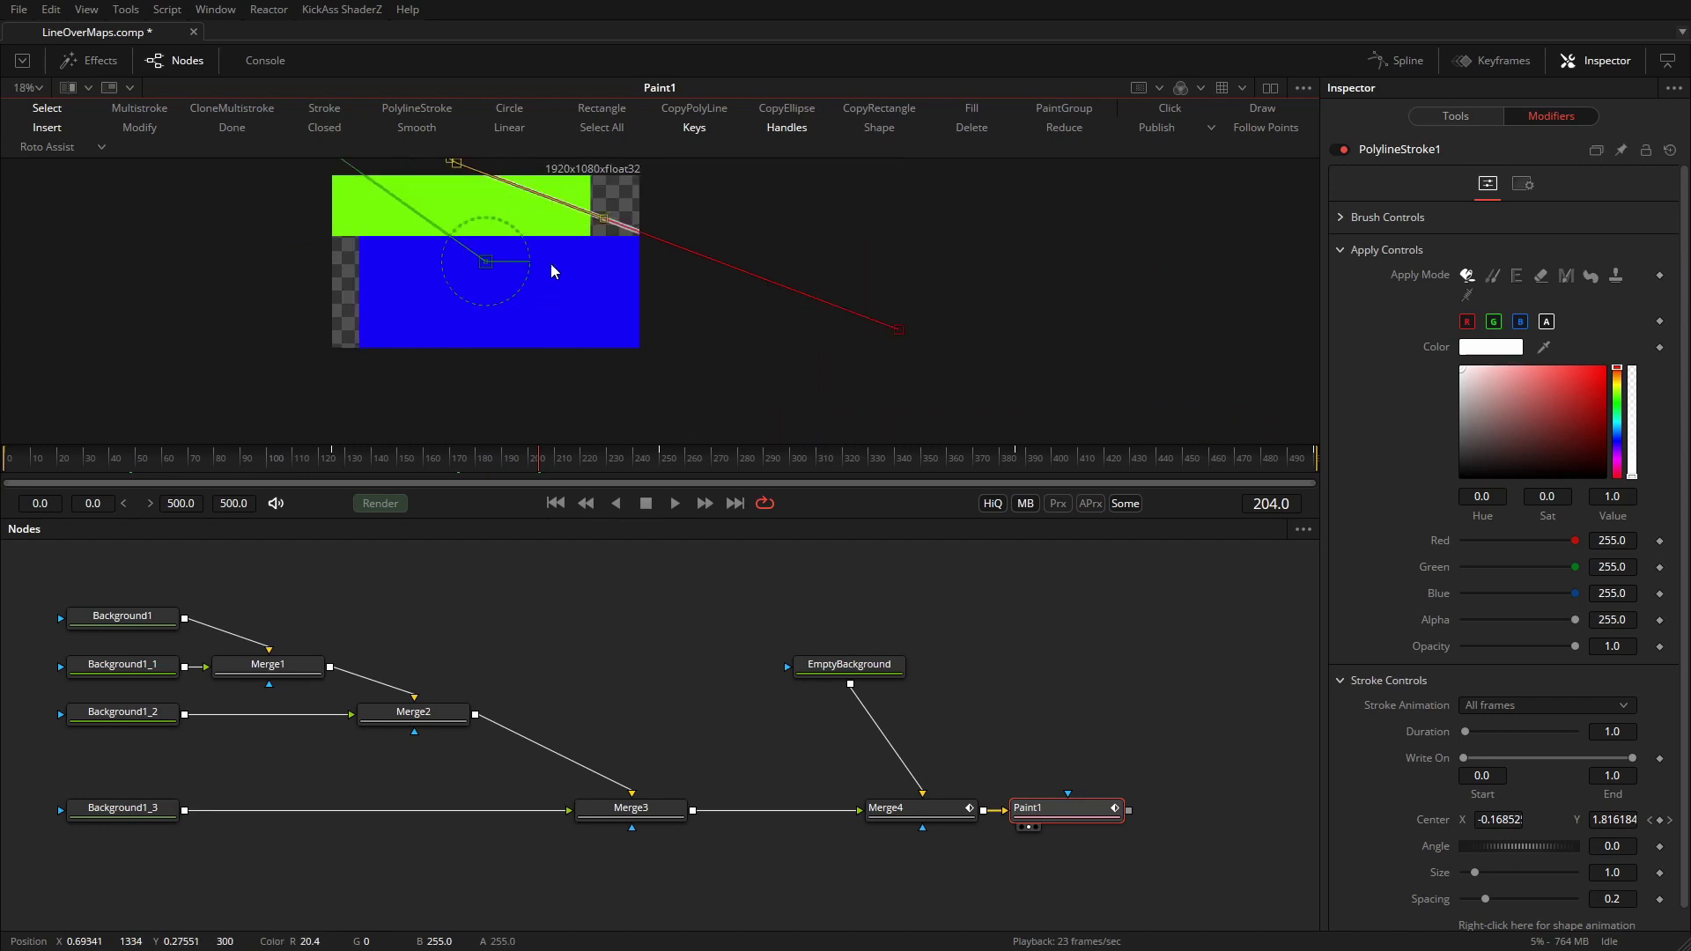
{"action": "mouse_move", "coordinate": [603, 218]}
{"action": "left_mouse_down"}
{"action": "mouse_move", "coordinate": [461, 277]}
{"action": "mouse_move", "coordinate": [432, 316]}
{"action": "left_mouse_up"}
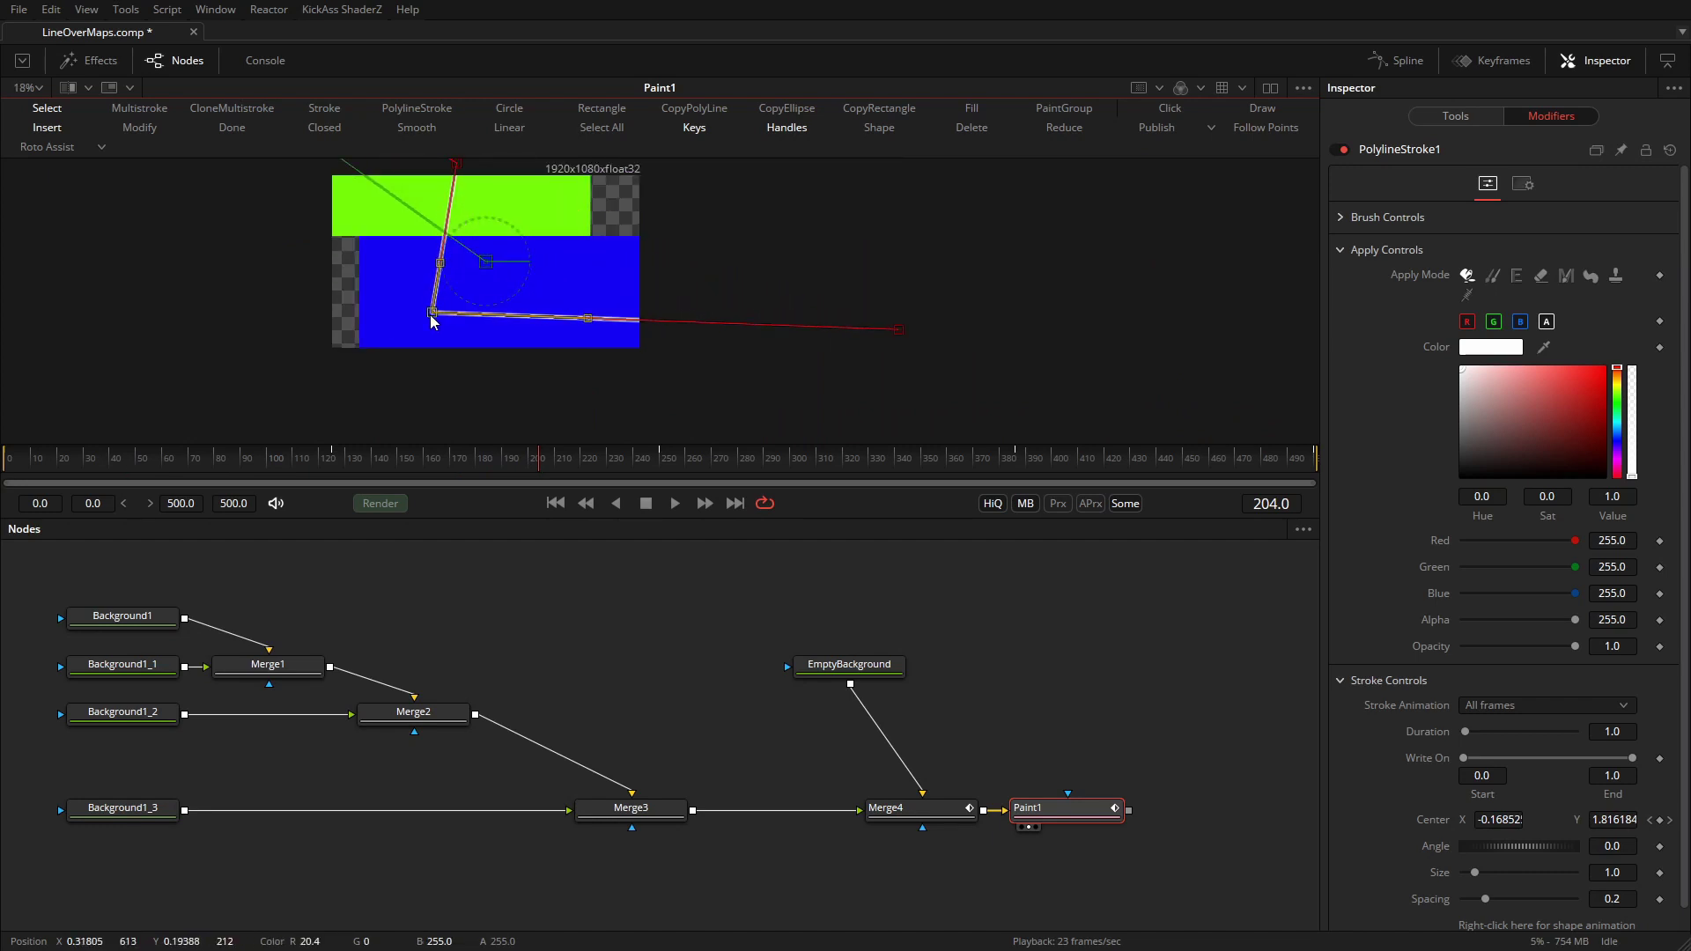
- Bend the stroke with more points on the blue map at frame 298 and on the yellow map at frame 443
{"action": "left_click", "coordinate": [786, 464]}
{"action": "mouse_move", "coordinate": [426, 252]}
{"action": "left_mouse_down"}
{"action": "mouse_move", "coordinate": [474, 199]}
{"action": "mouse_move", "coordinate": [560, 290]}
{"action": "left_mouse_up"}
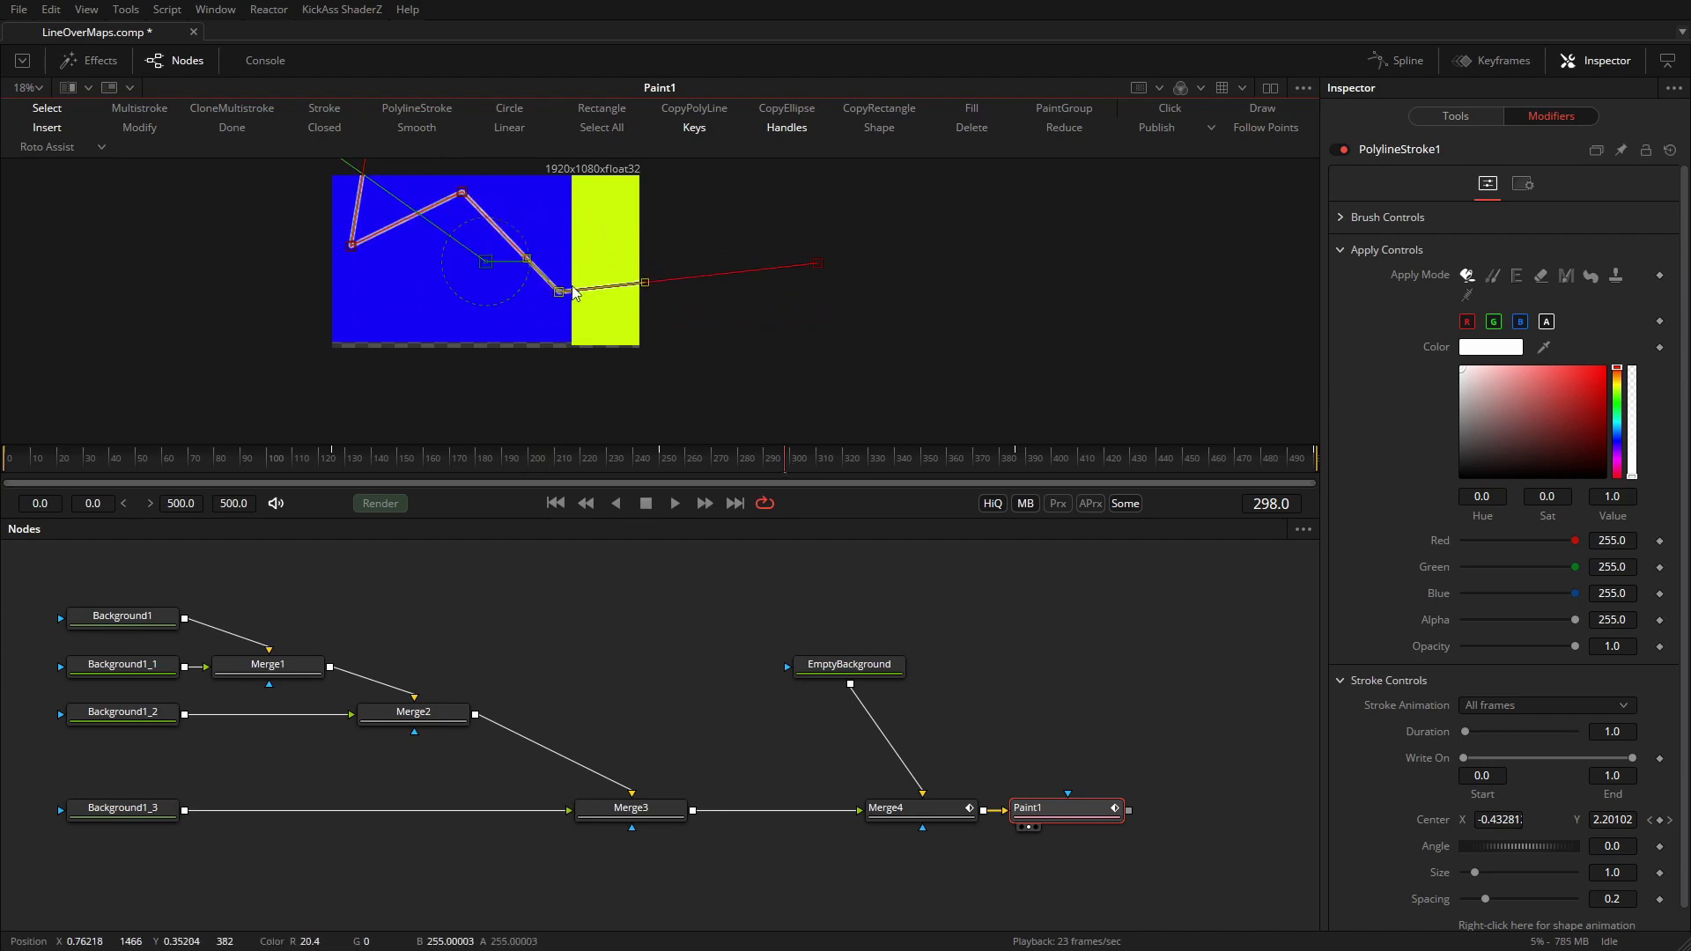
{"action": "scroll", "coordinate": [617, 291], "scroll_direction": "up", "scroll_amount": 2}
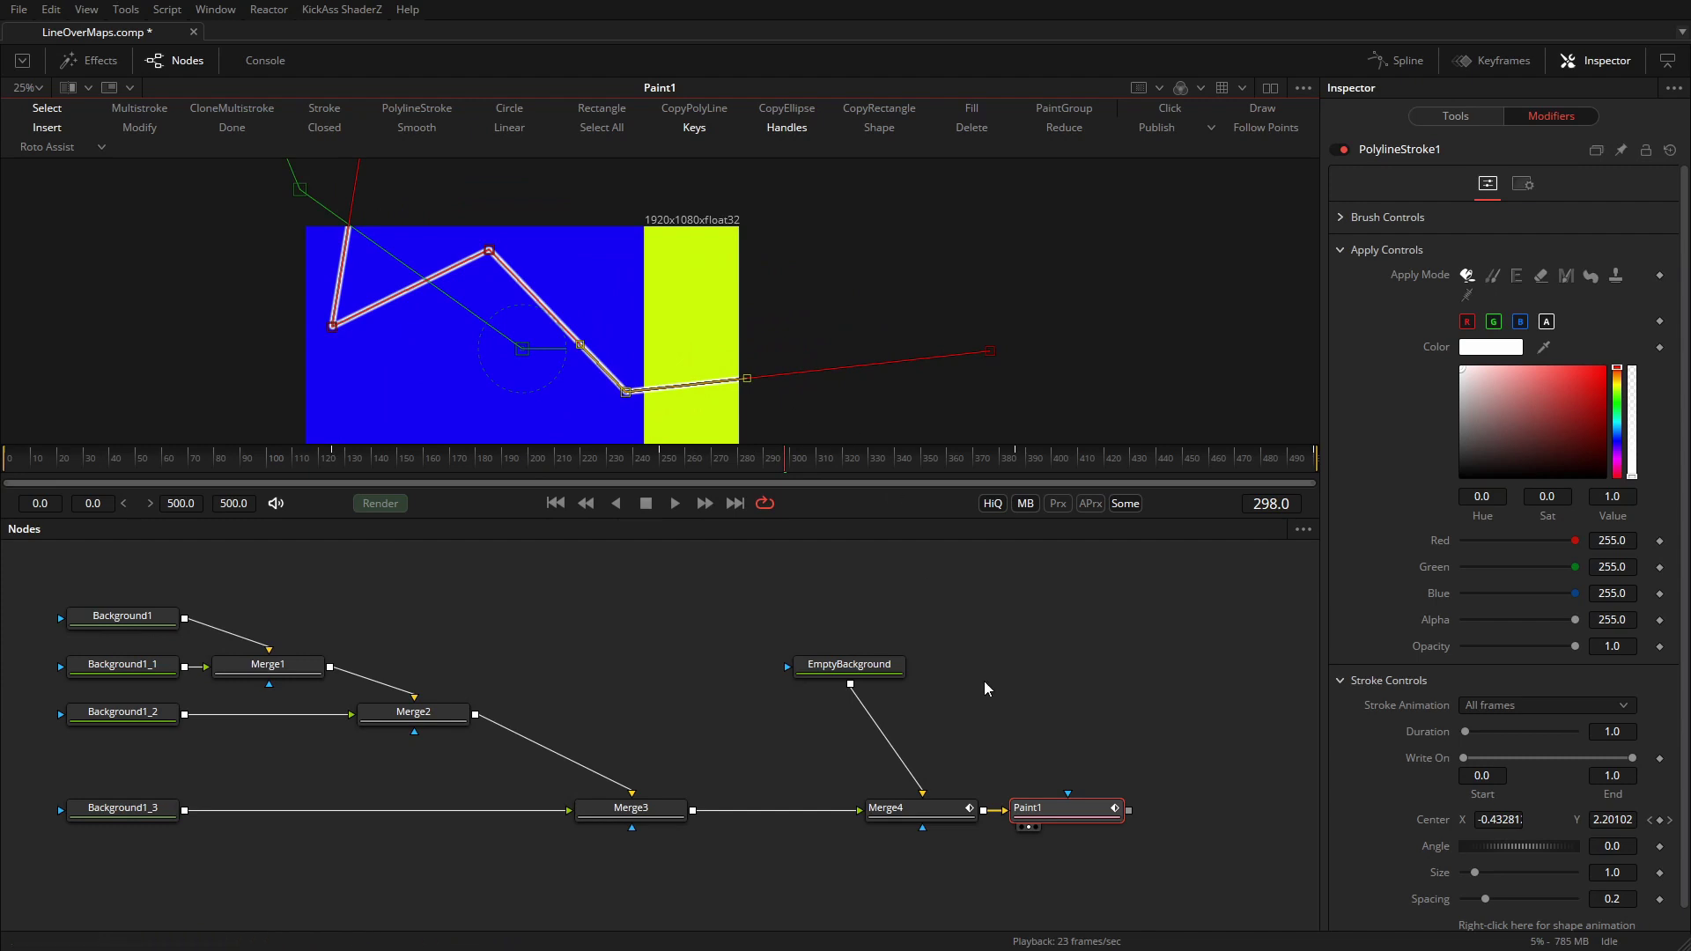
{"action": "left_click_drag", "start_coordinate": [1056, 484], "coordinate": [1163, 476]}
{"action": "left_click_drag", "start_coordinate": [599, 368], "coordinate": [614, 339]}
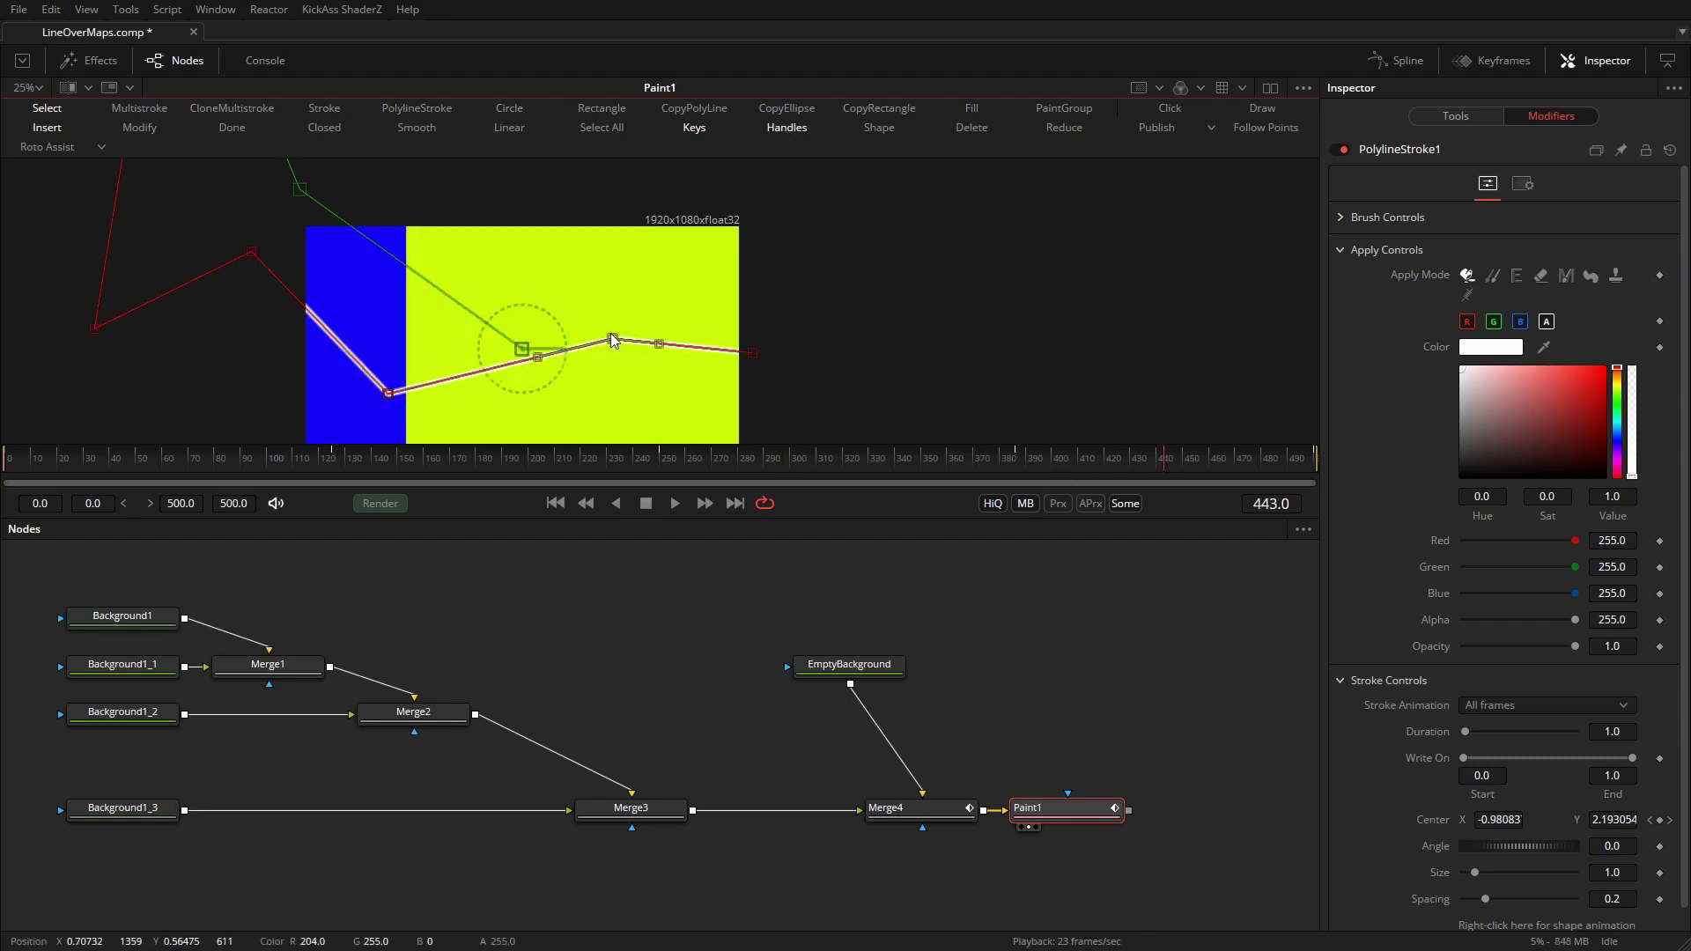
- Hide the onscreen controls in the viewer and play the animation to check the reshaped stroke over the moving maps
{"action": "left_click_drag", "start_coordinate": [1232, 465], "coordinate": [1397, 464]}
{"action": "key", "text": "ctrl+k"}
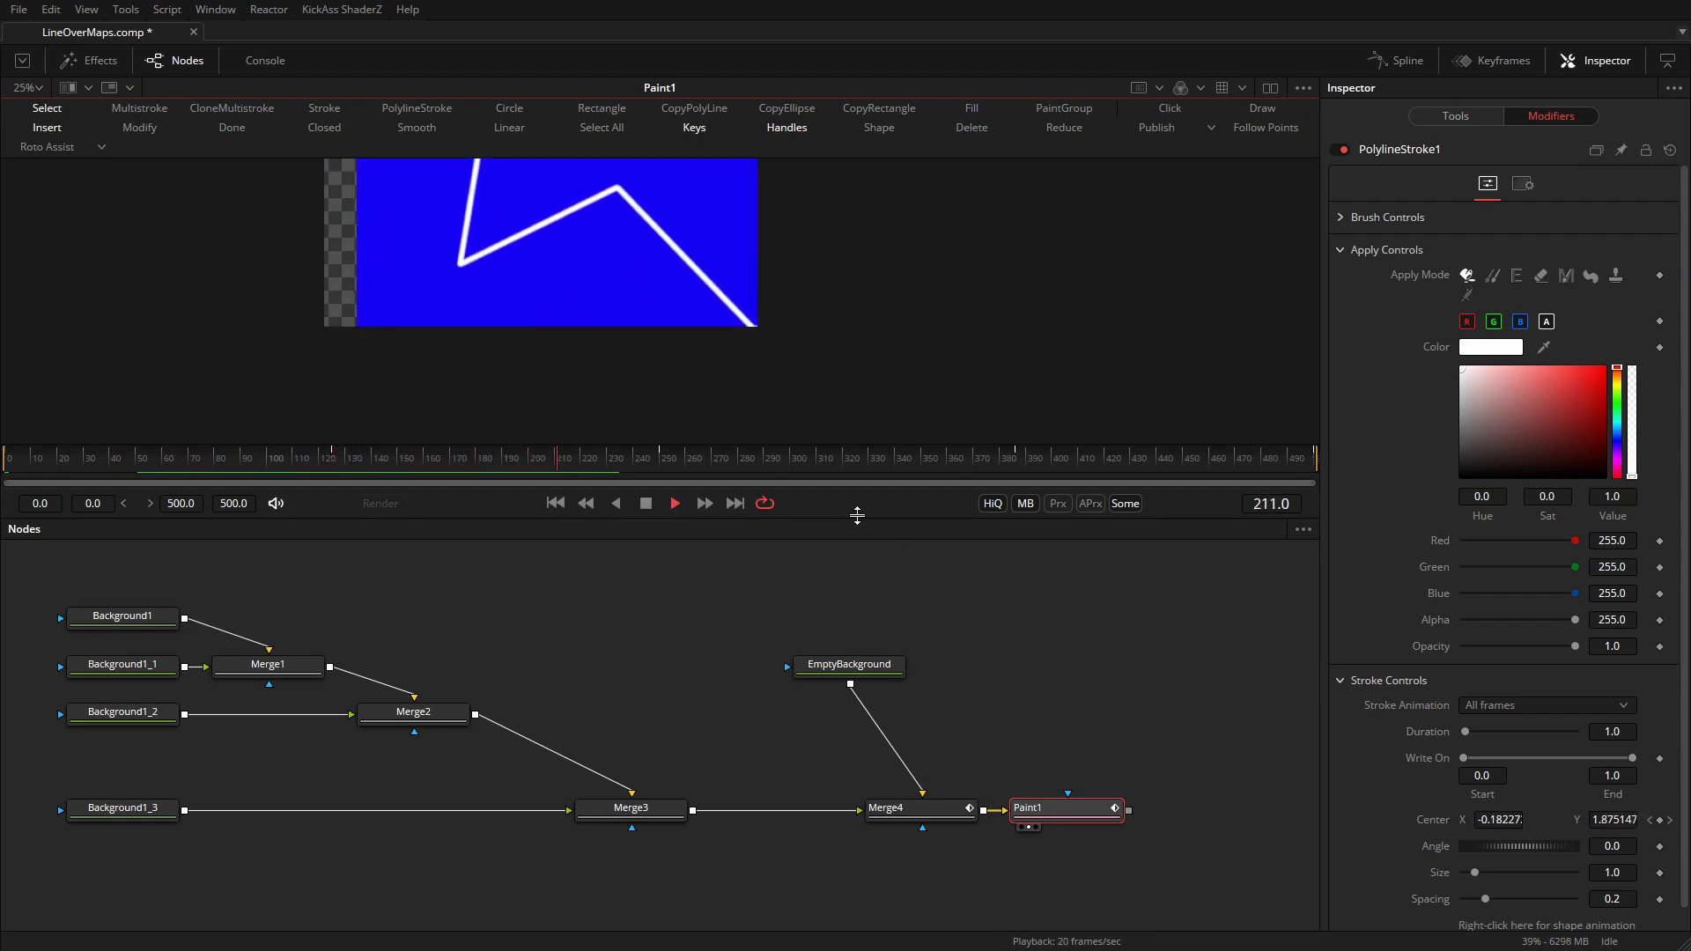
{"action": "left_click", "coordinate": [646, 504]}
- Keyframe the stroke's Write On End at 0.0 on frame 0 and 1.0 on frame 500
{"action": "left_click", "coordinate": [556, 504]}
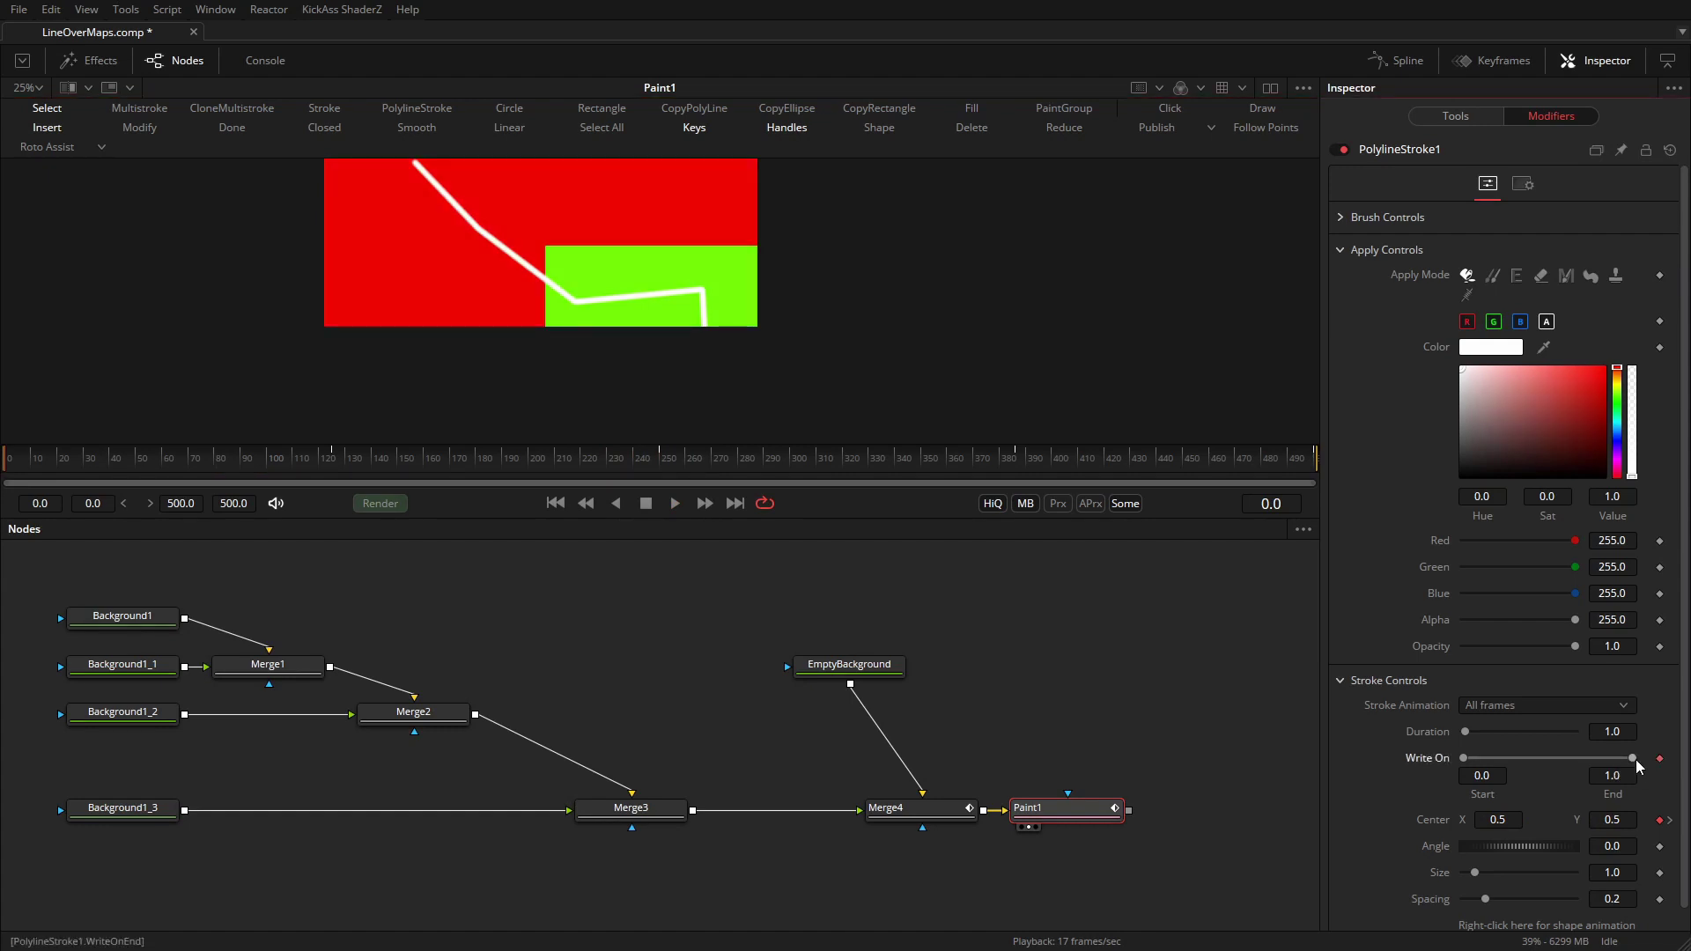
{"action": "left_click_drag", "start_coordinate": [1632, 758], "coordinate": [1602, 759]}
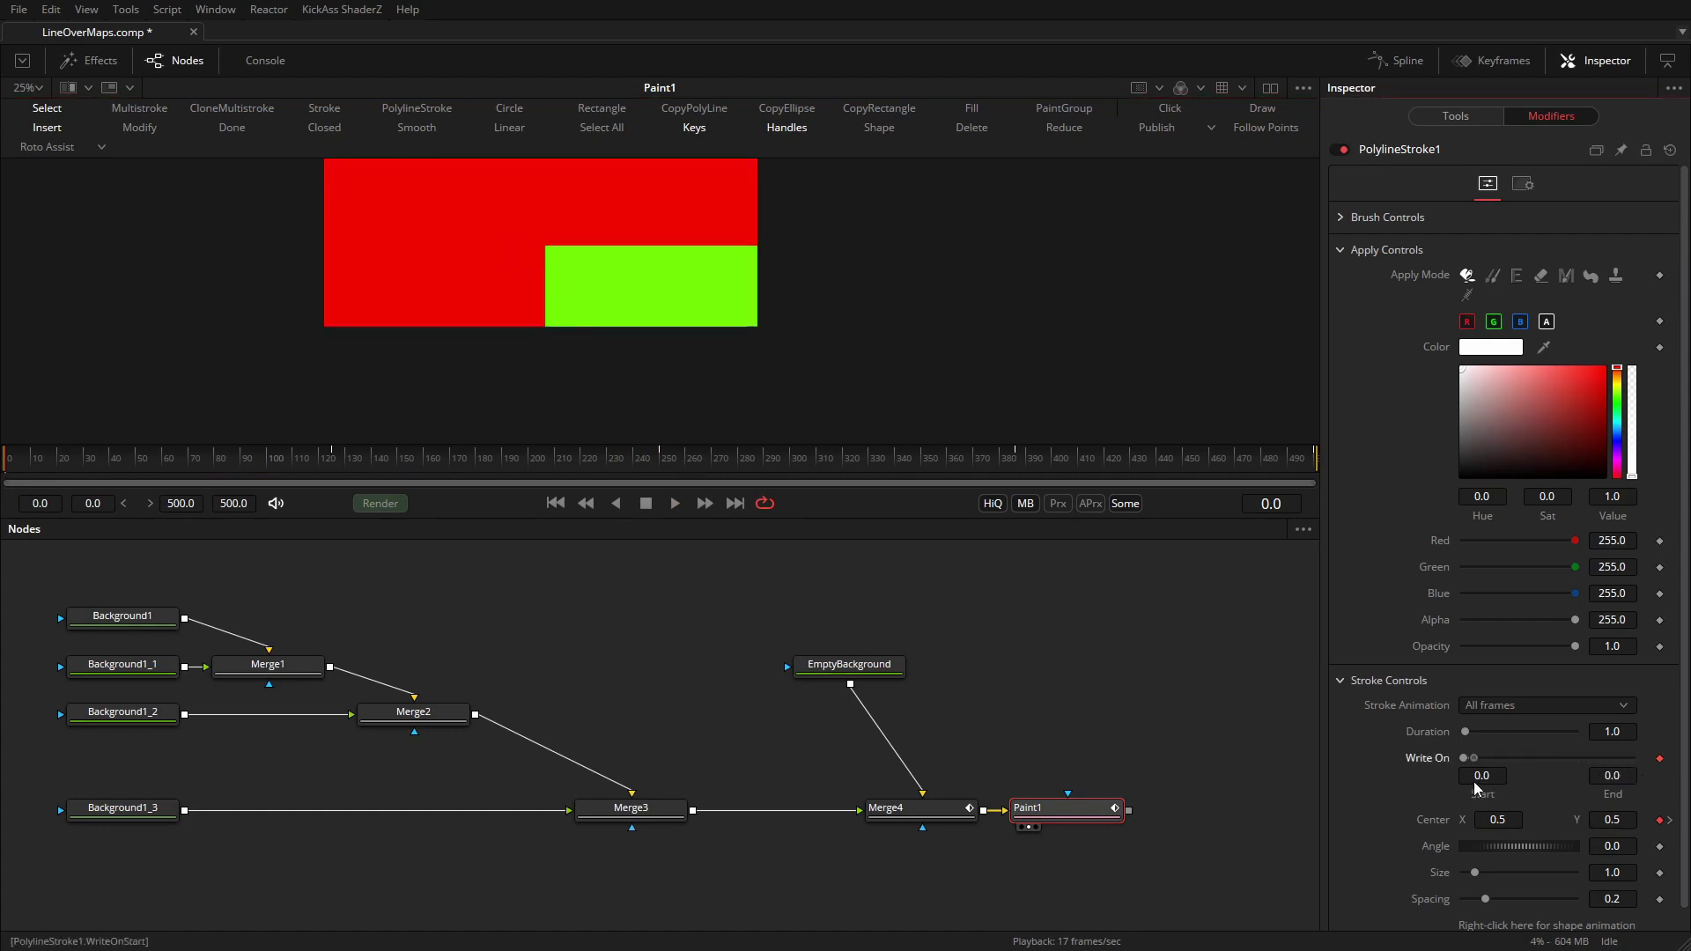
{"action": "left_click", "coordinate": [734, 503]}
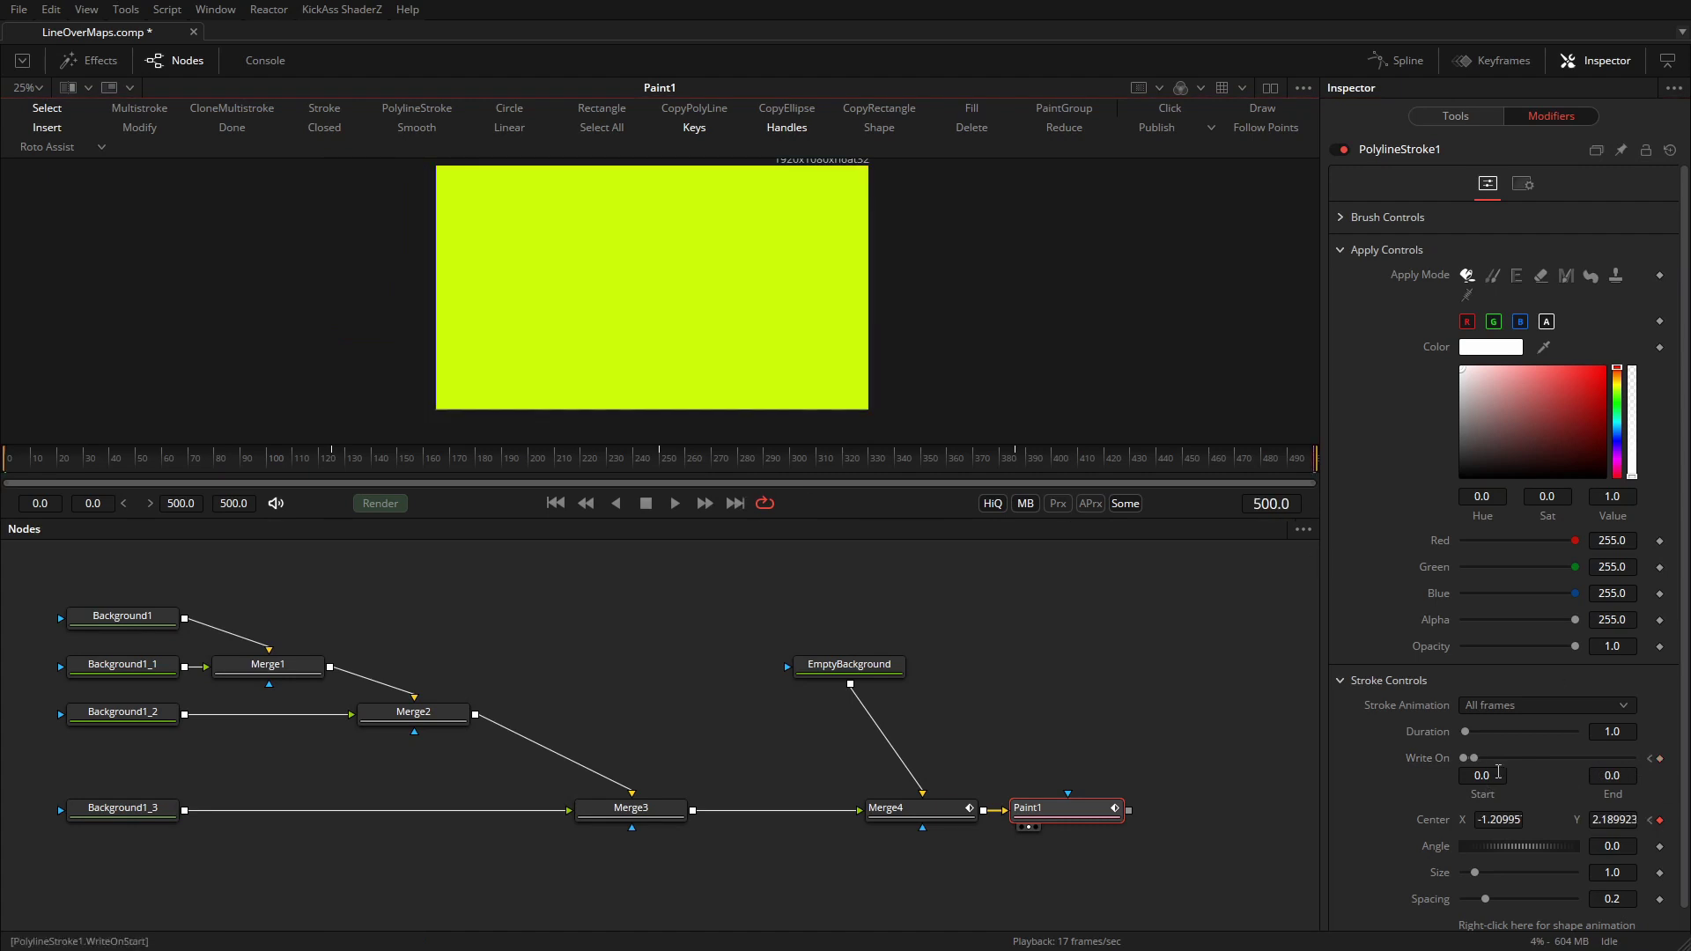
{"action": "left_click_drag", "start_coordinate": [1477, 763], "coordinate": [1676, 782]}
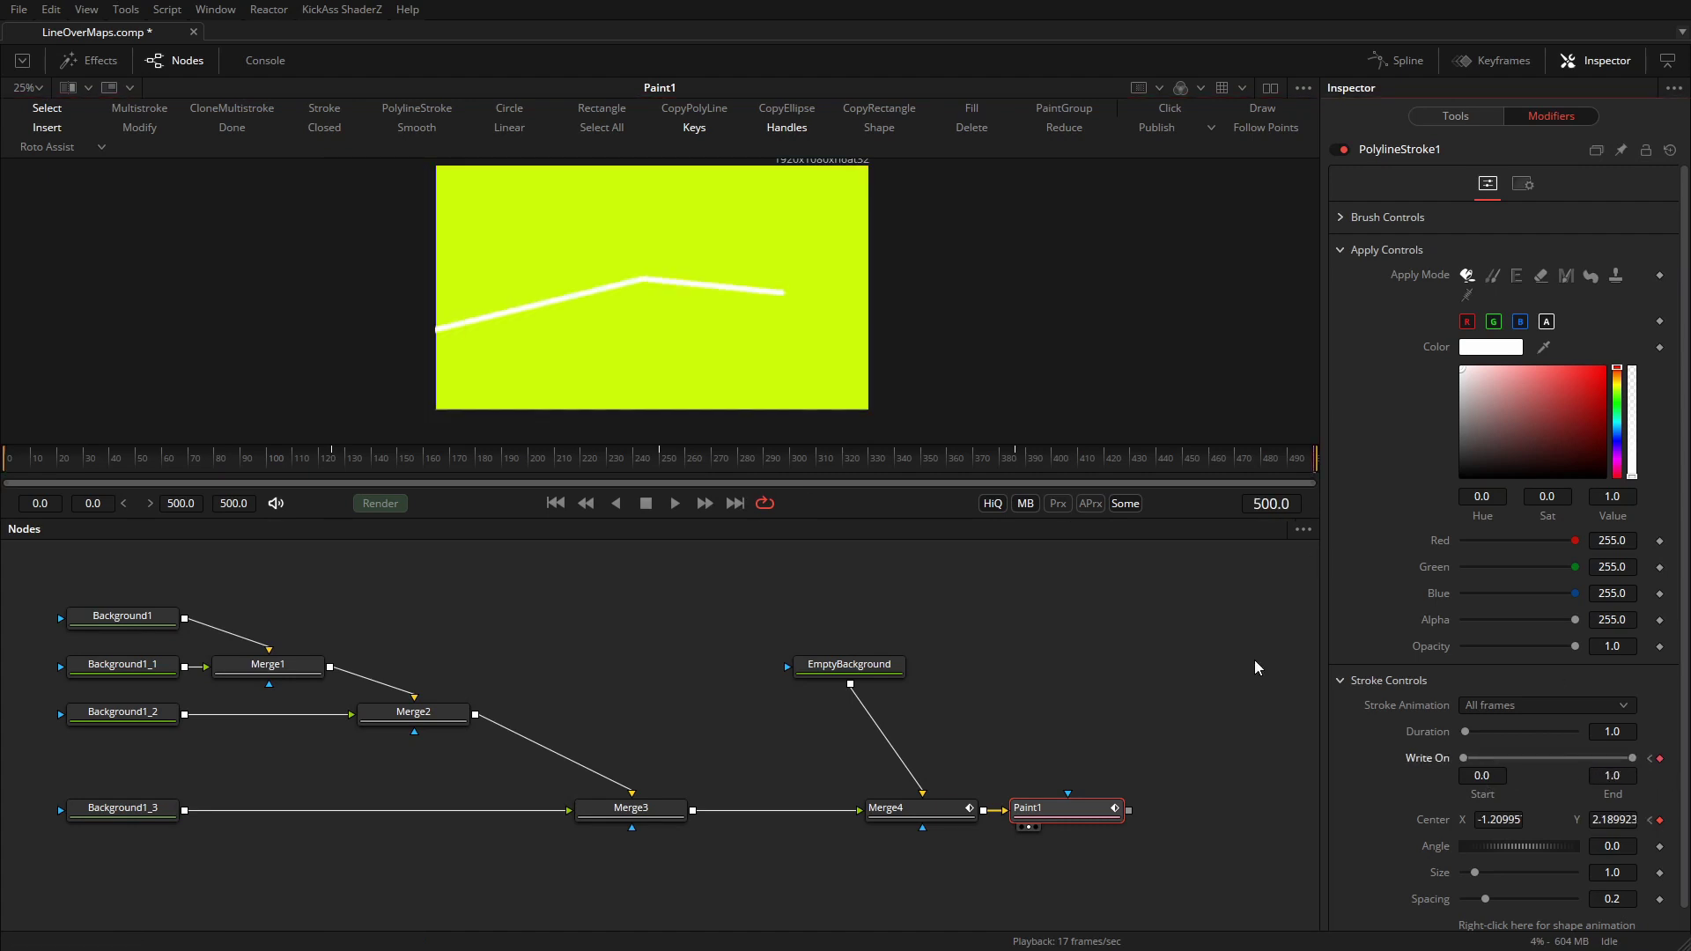
- Play the animation from the first frame to check the write-on timing, stopping at frame 210
{"action": "left_click", "coordinate": [555, 503]}
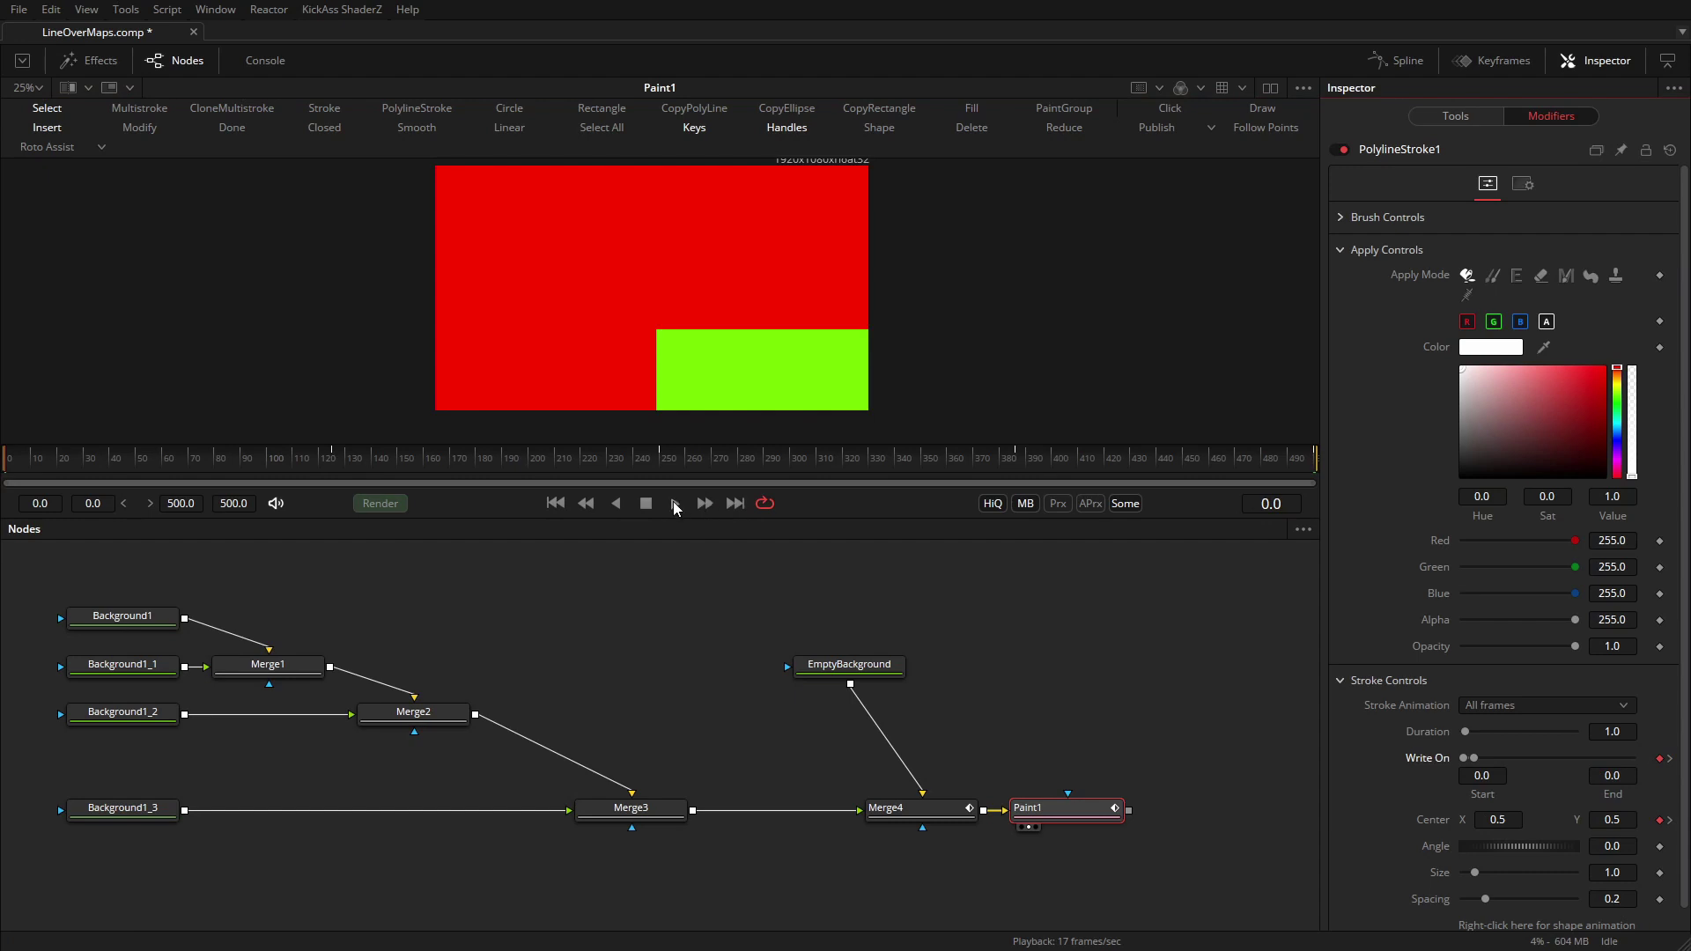
{"action": "left_click", "coordinate": [673, 502]}
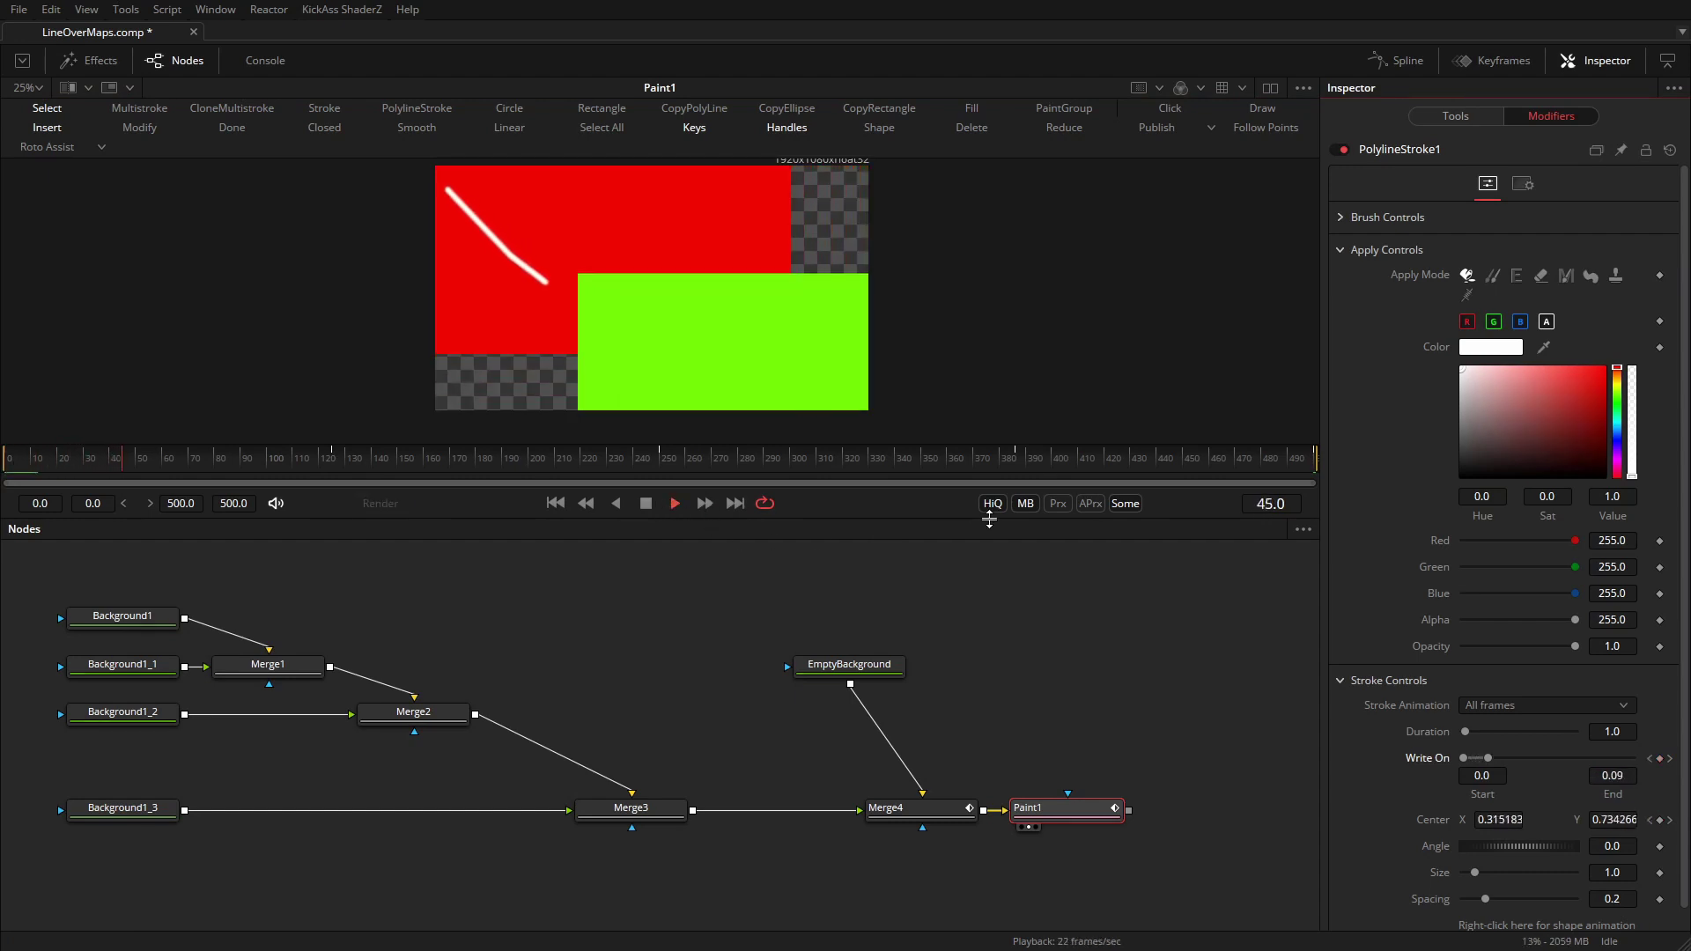
{"action": "left_click", "coordinate": [648, 503]}
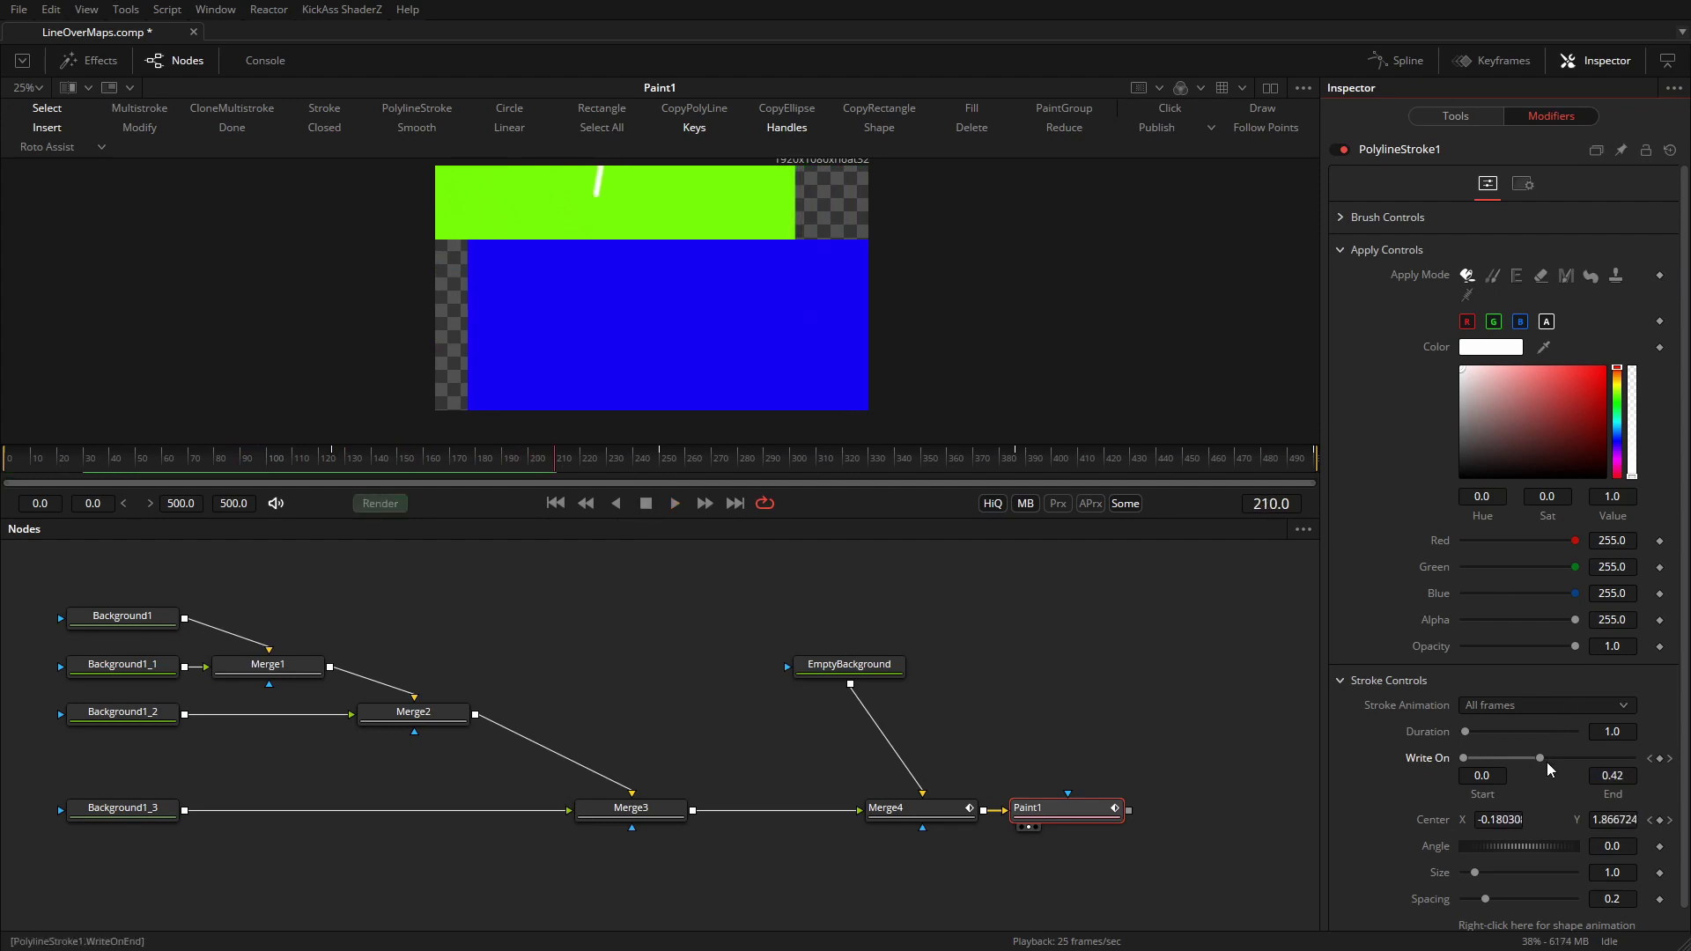
- Set the Write On End to 0.483 at frame 210 and play on to frame 379 to check the timing
{"action": "left_click_drag", "start_coordinate": [1541, 759], "coordinate": [1552, 760]}
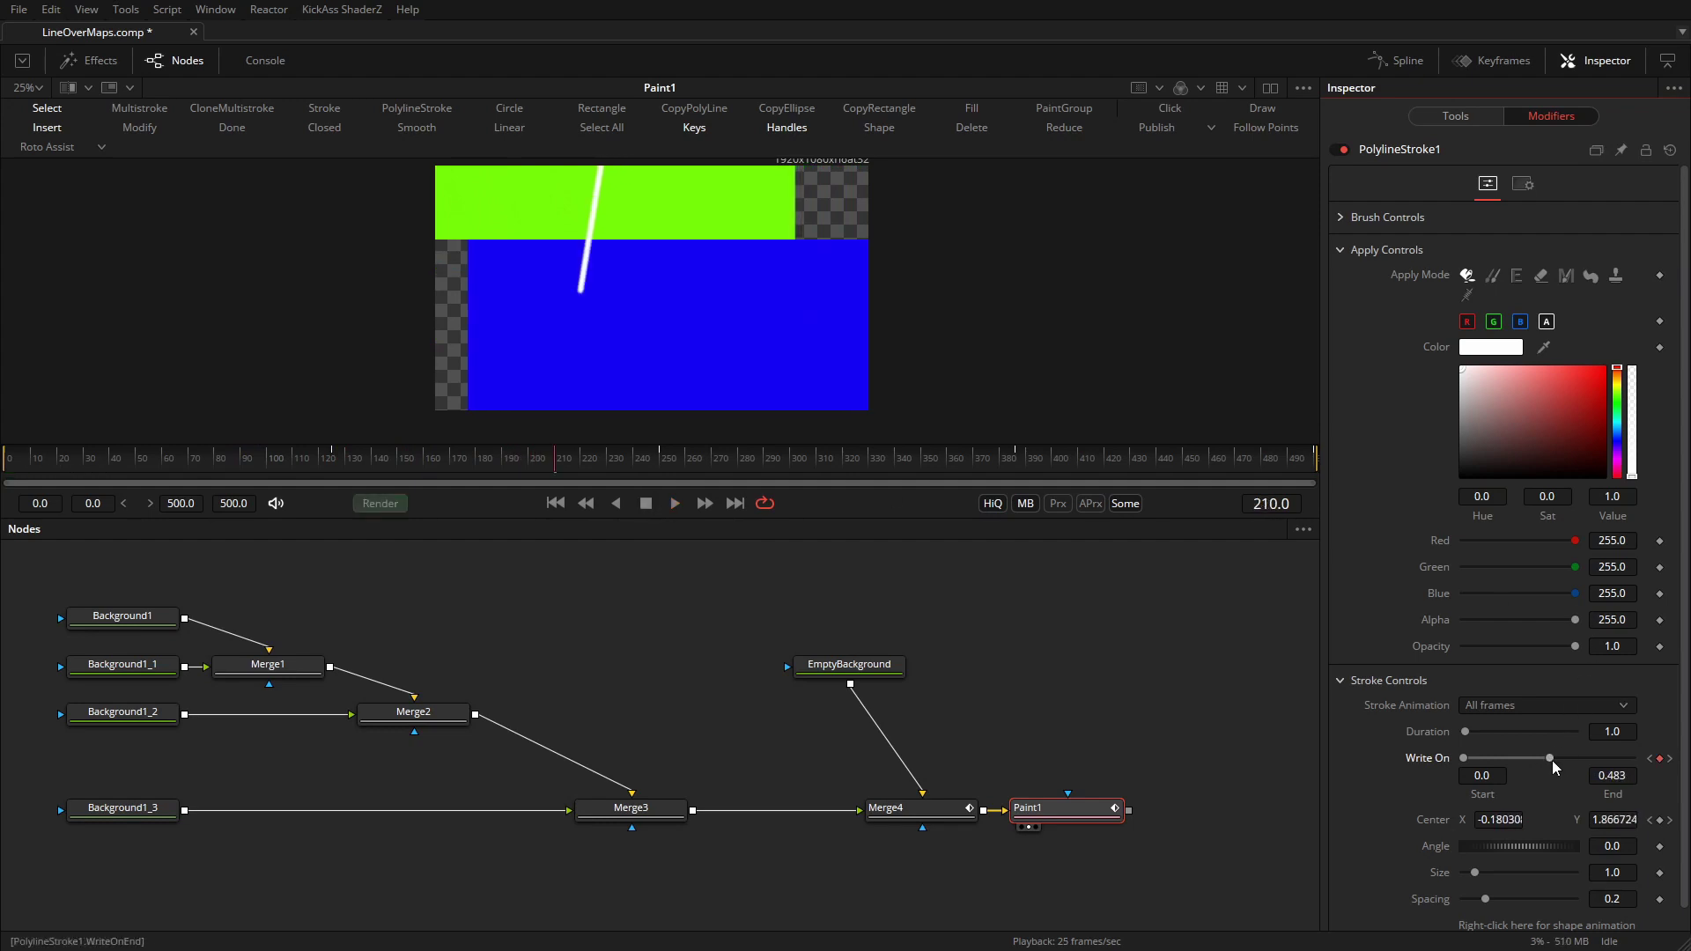
{"action": "left_click", "coordinate": [674, 503]}
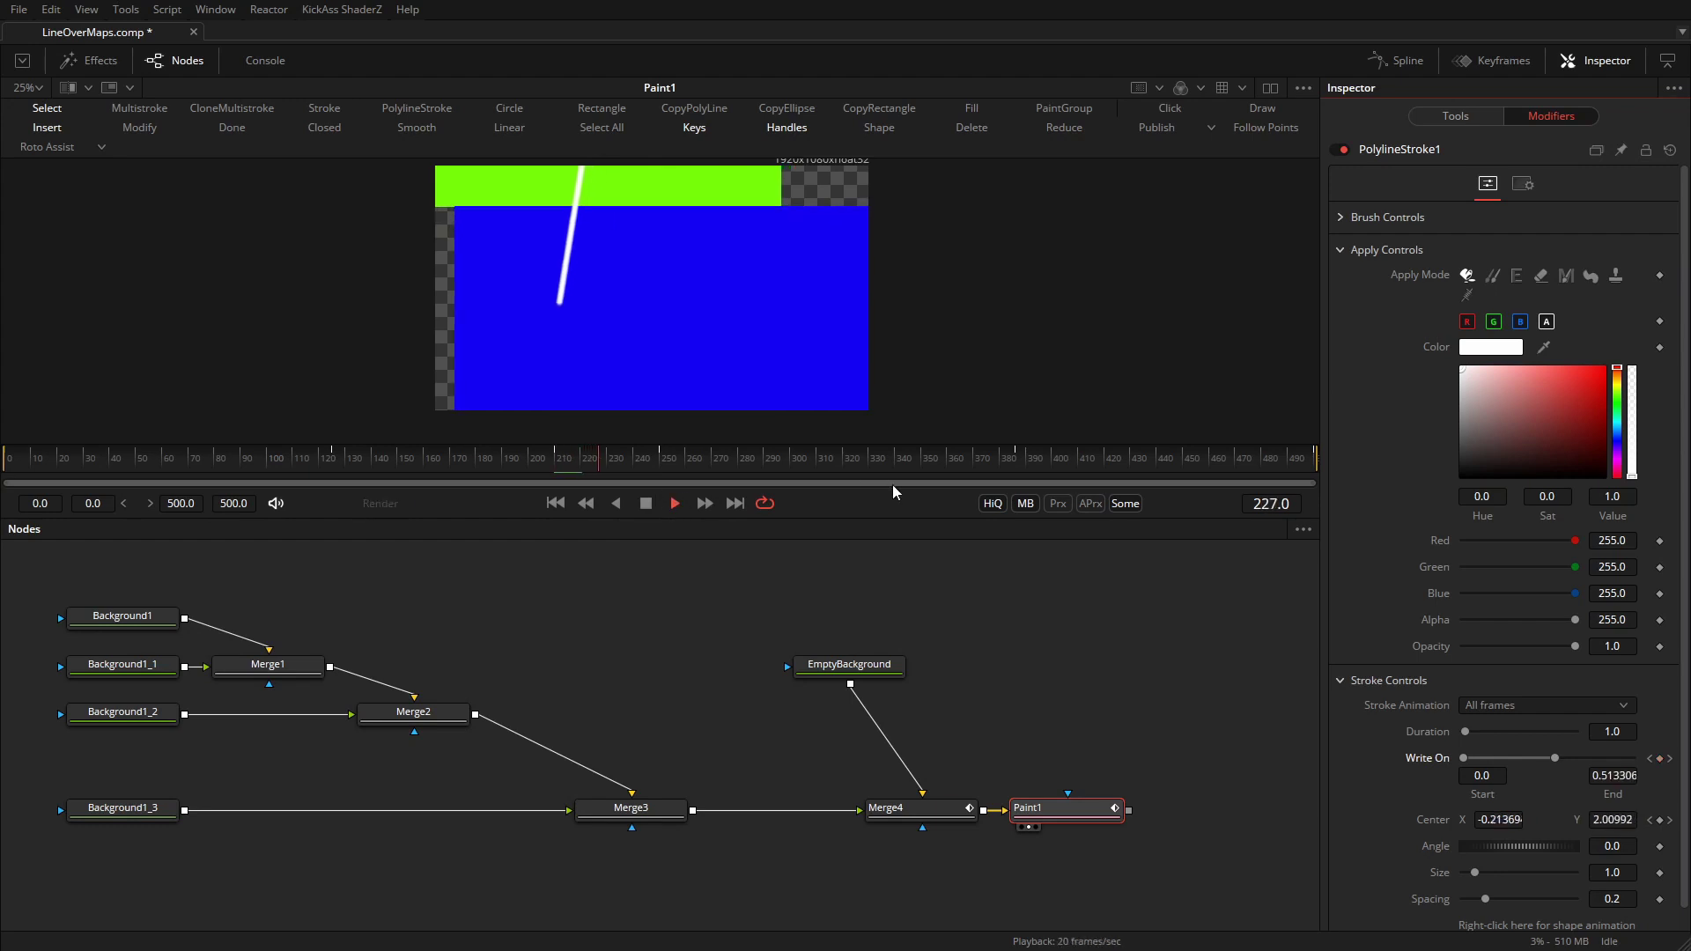
{"action": "left_click", "coordinate": [647, 508]}
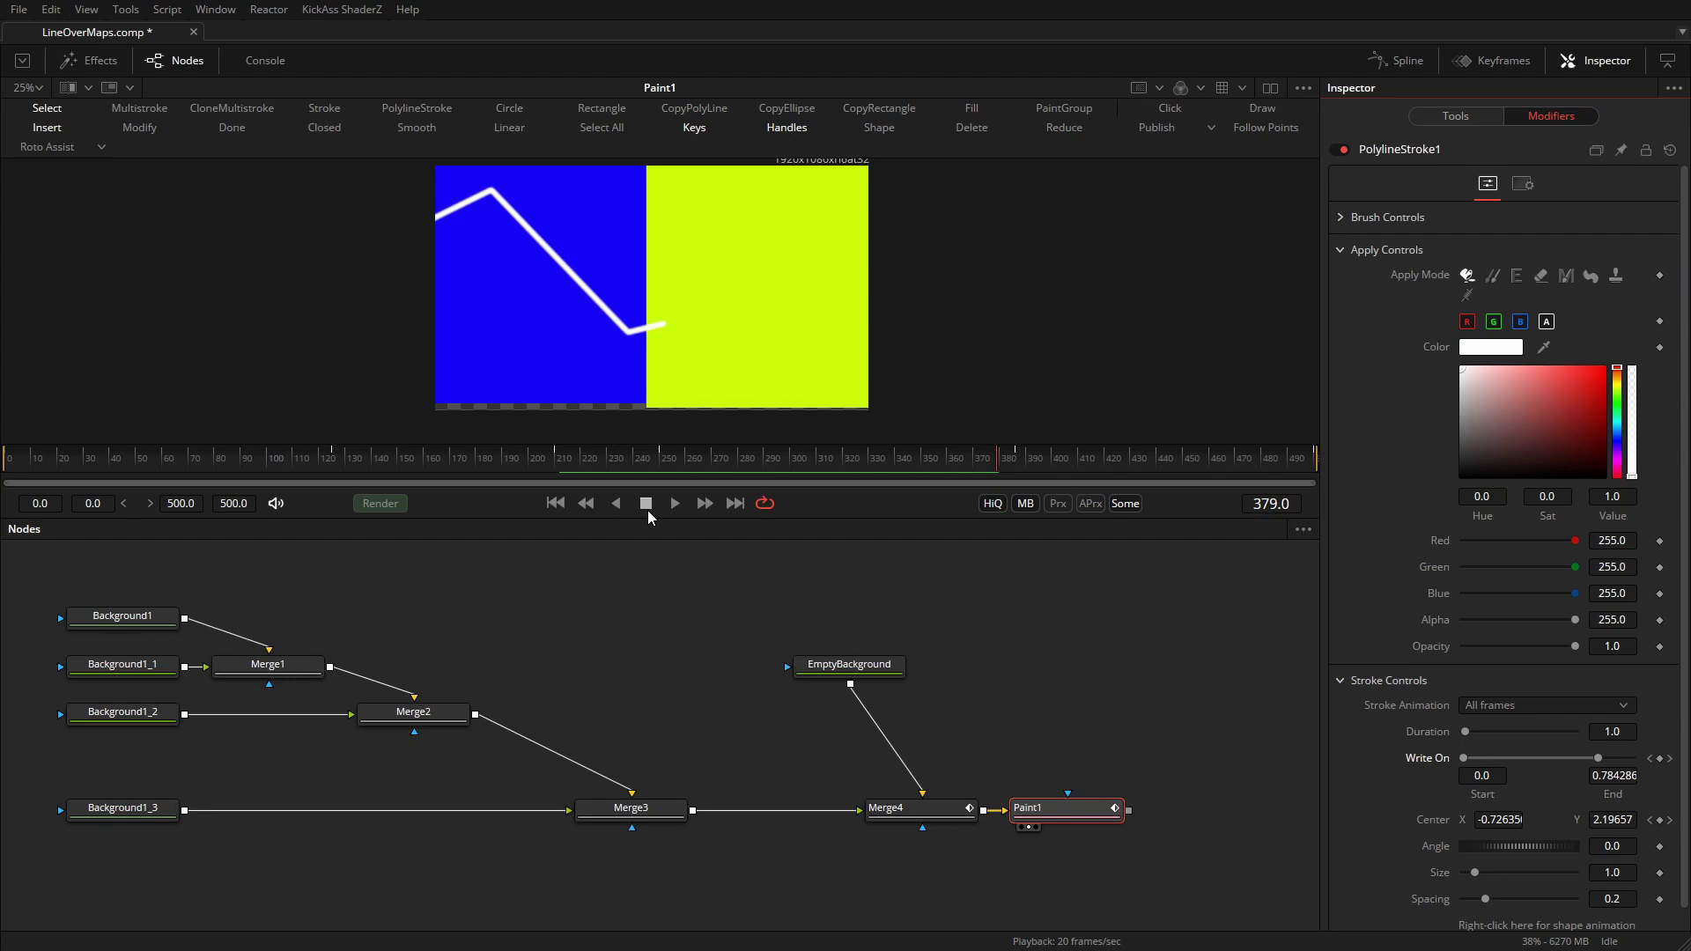